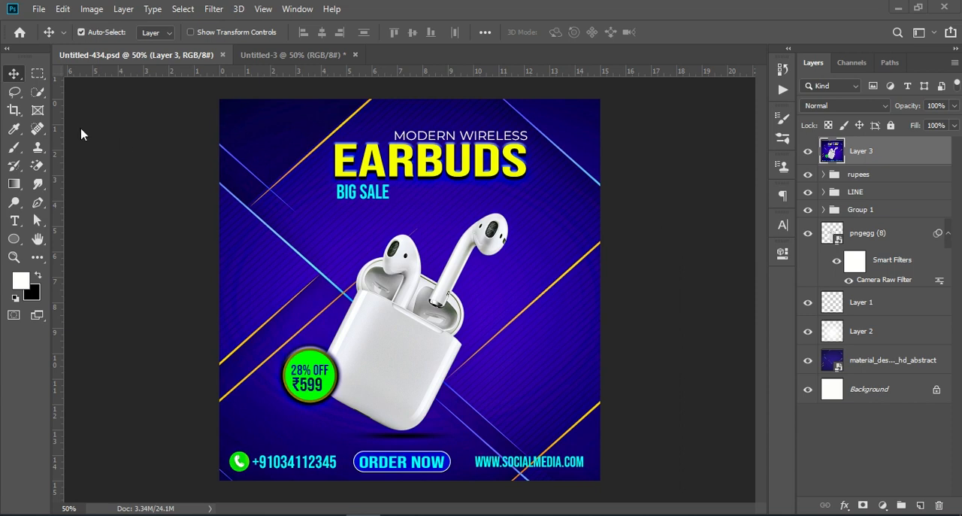
- Create a new 1080 x 1080 px document at 72 ppi from the recent custom preset
left_click(38, 9)
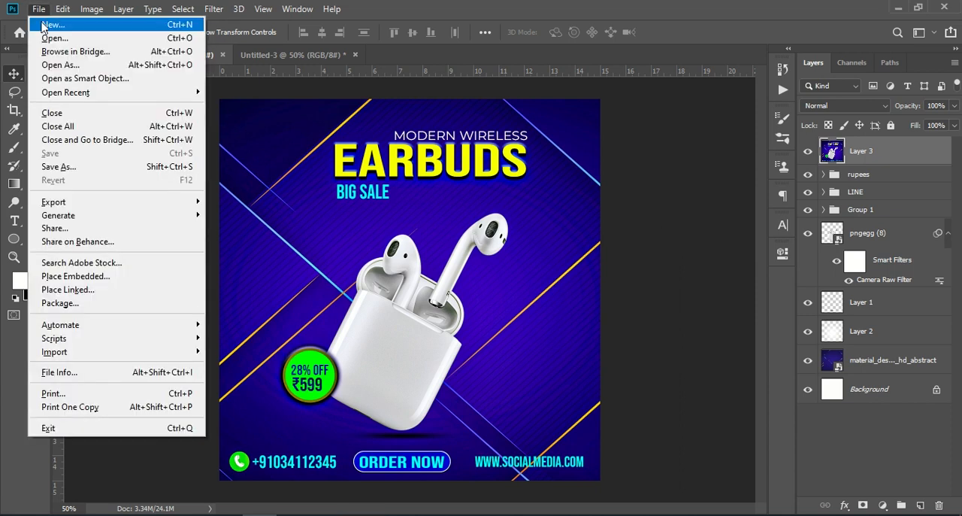
key("Escape")
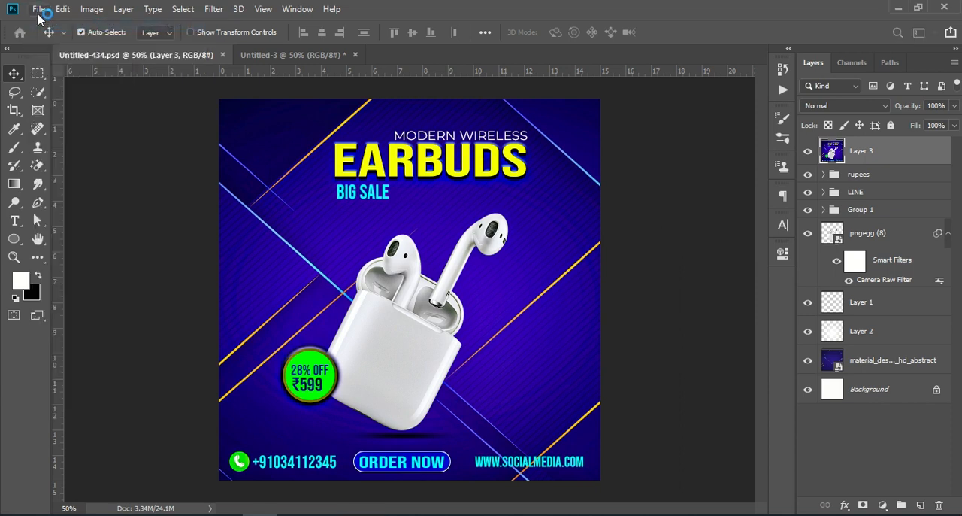
key("ctrl+n")
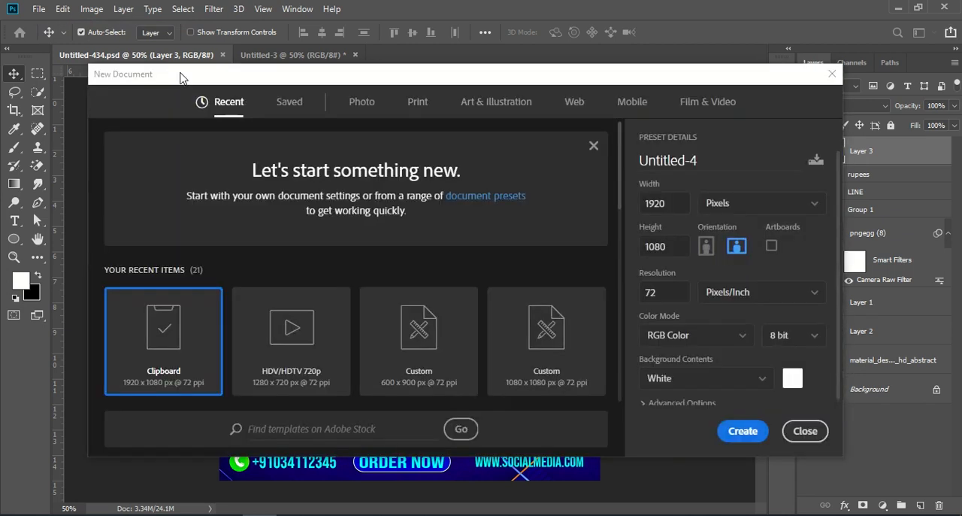
left_click(575, 331)
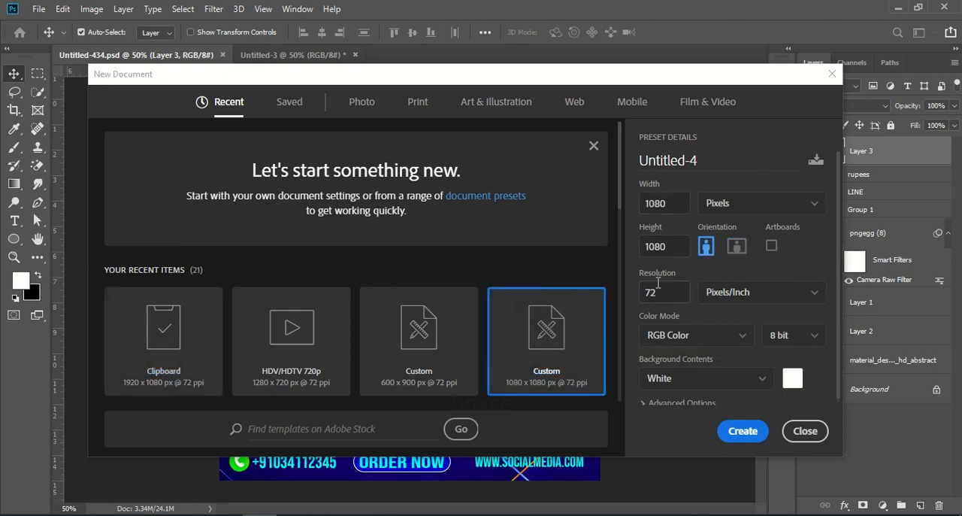
left_click(742, 429)
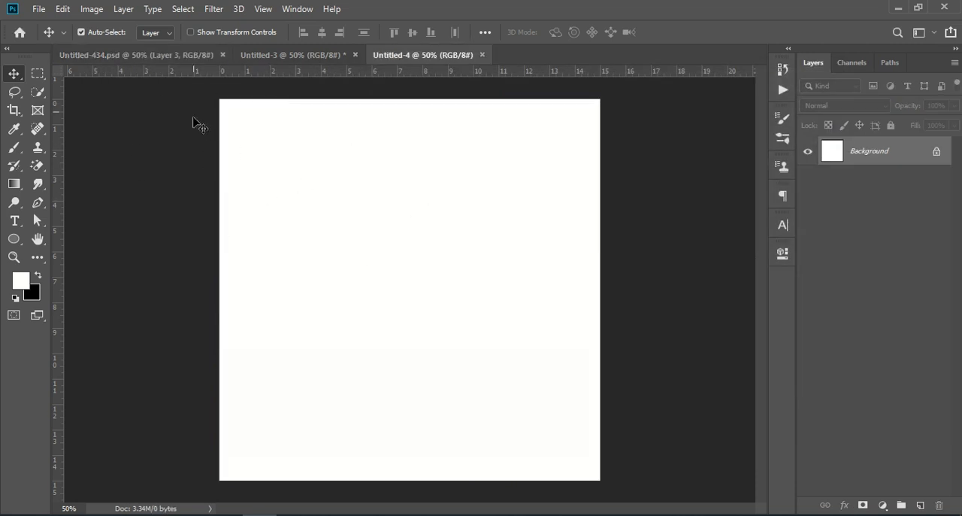
- Copy the earbuds layer pngegg (8) from Untitled-434.psd into Untitled-4 and place it near the middle of the canvas
left_click(189, 56)
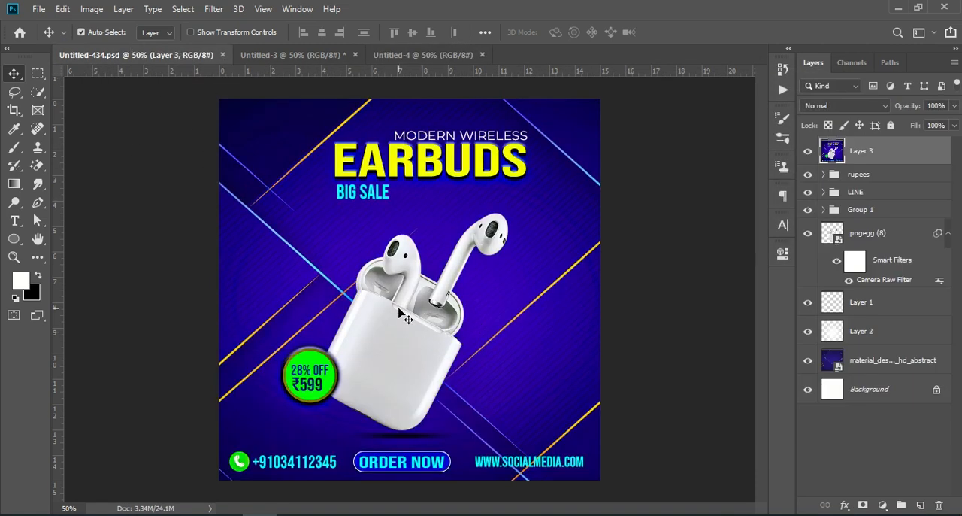
left_click(410, 51)
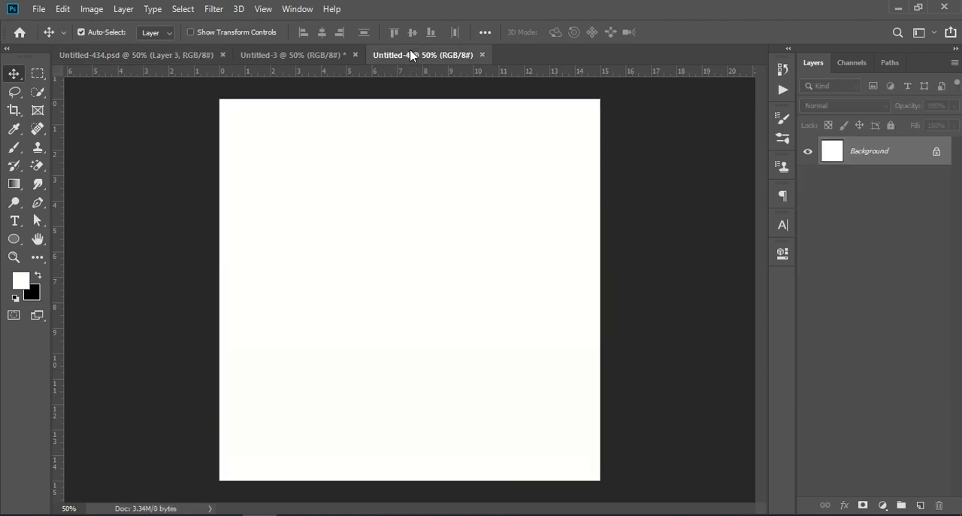
left_click(192, 53)
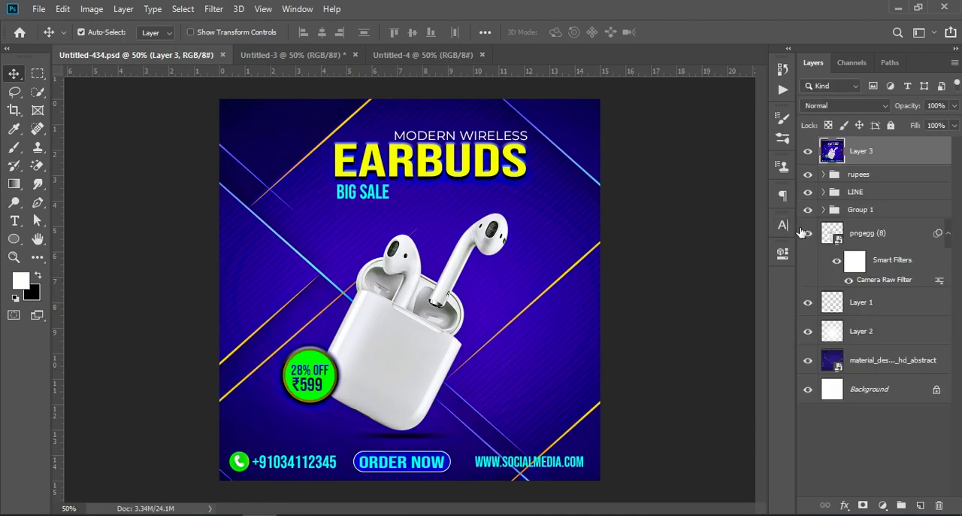
left_click_drag(864, 239, 423, 288)
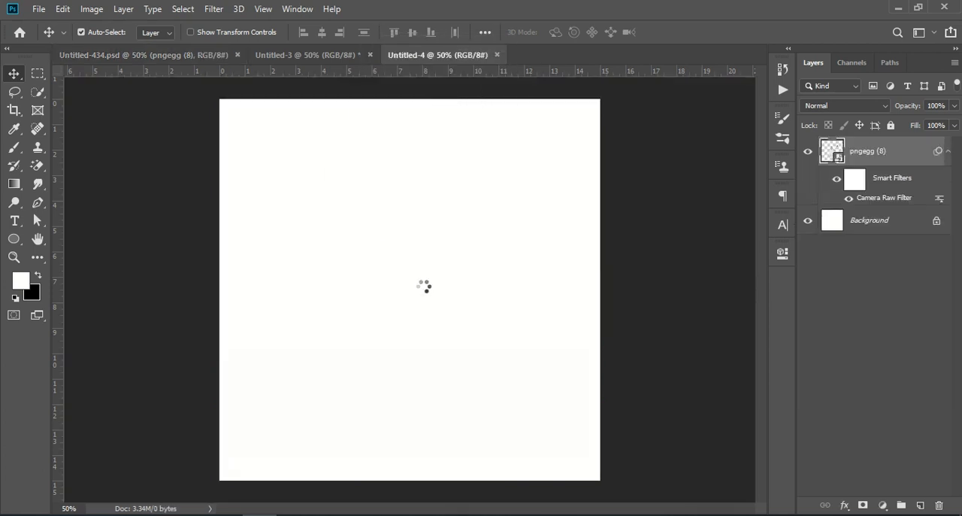
left_click_drag(400, 321, 403, 329)
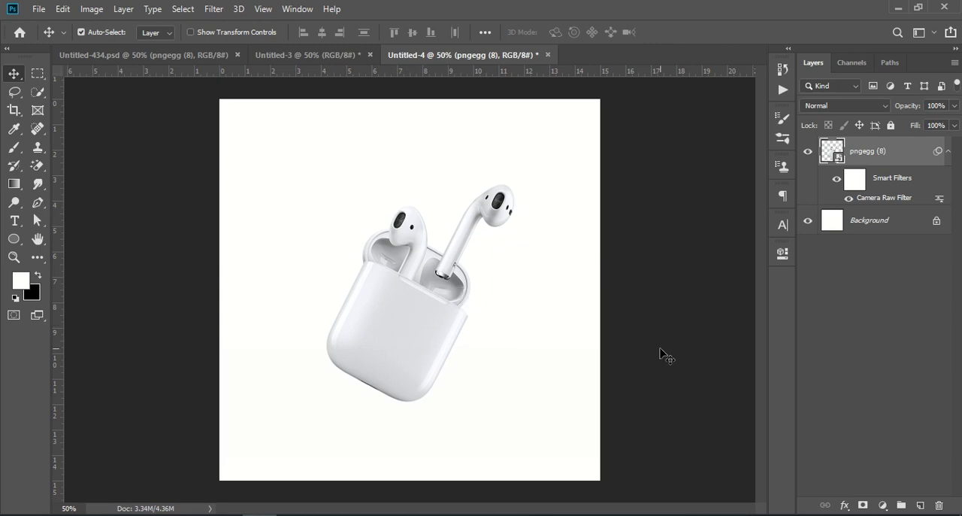
left_click(870, 323)
- Copy the blue material design texture layer from Untitled-434.psd into Untitled-4, directly above Background, and position it to cover the canvas
left_click(861, 223)
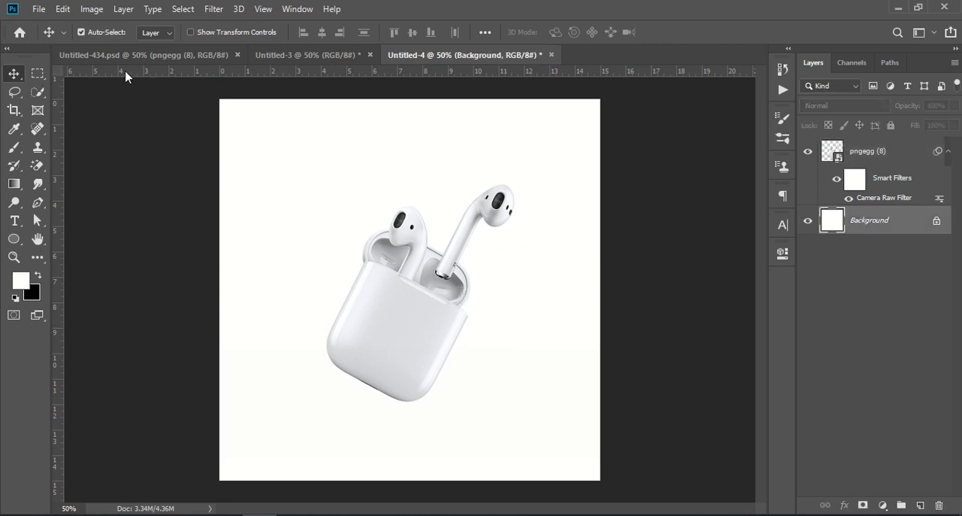
left_click(136, 54)
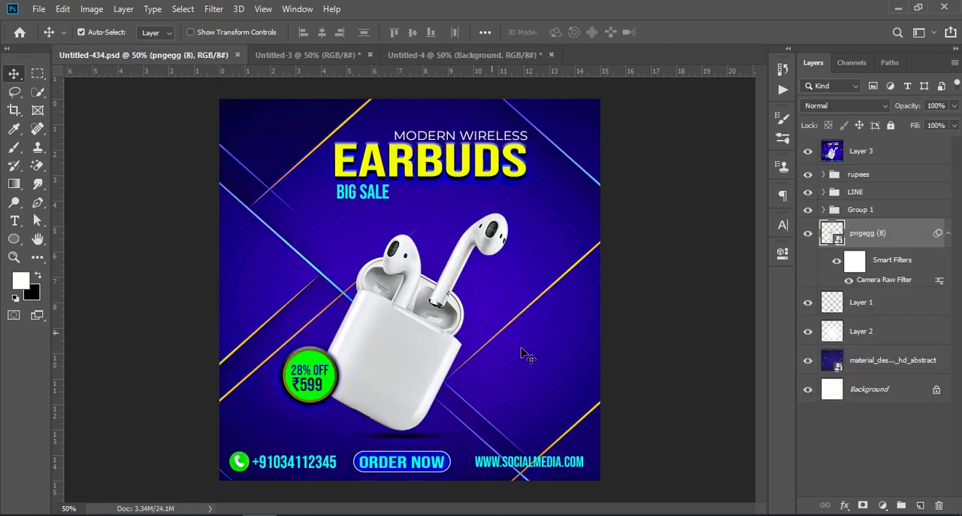
left_click(890, 361)
left_click_drag(889, 361, 335, 413)
left_click_drag(539, 398, 524, 243)
left_click(918, 430)
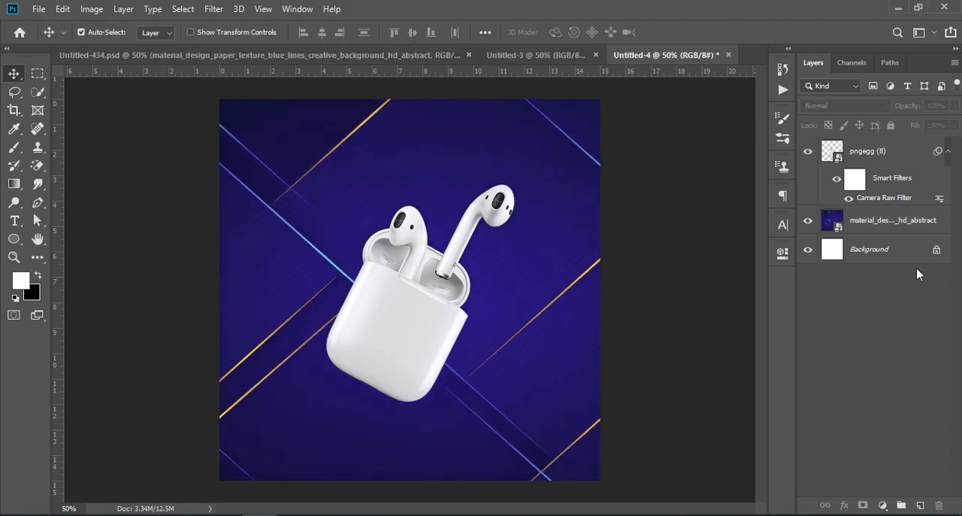
- On a new layer above the blue texture, paint a single black dab with a 322 px Soft Round brush beside the earbuds case
left_click(886, 154)
left_click(893, 221)
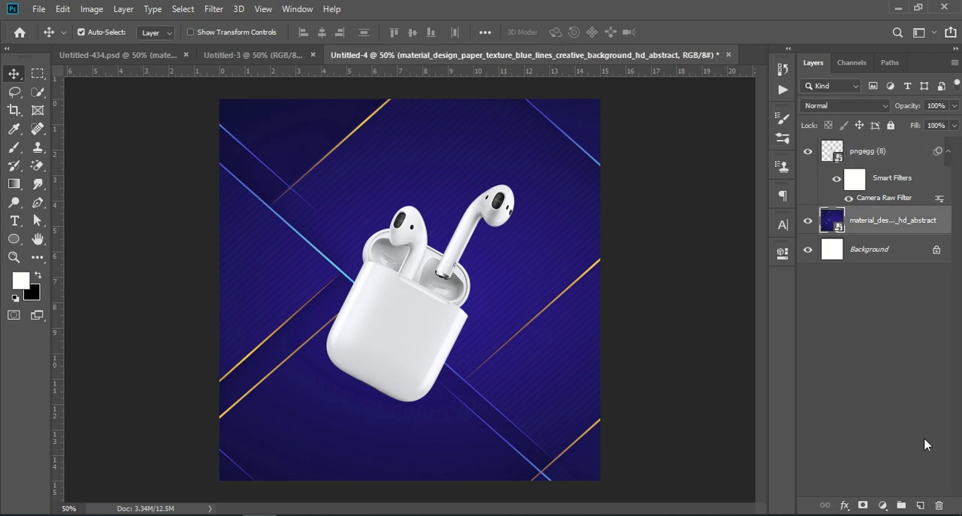
left_click(920, 504)
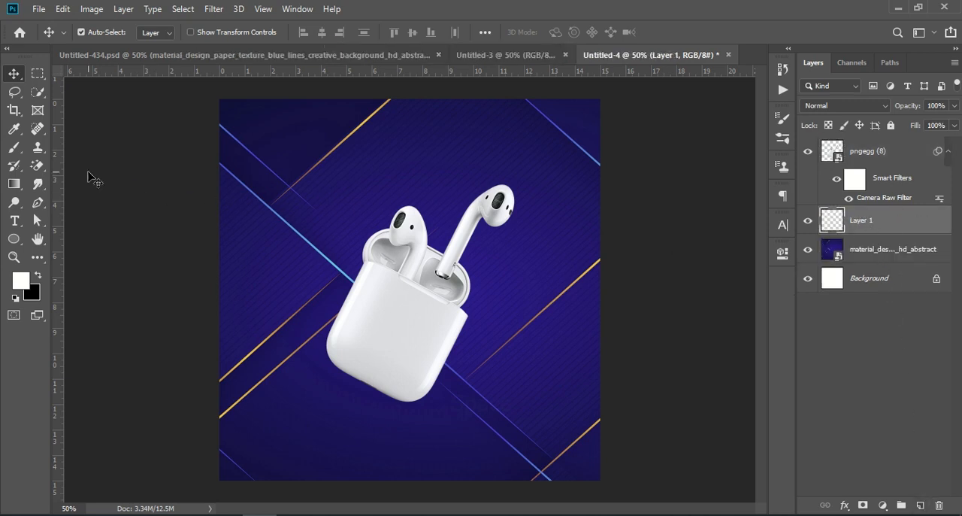
left_click(14, 146)
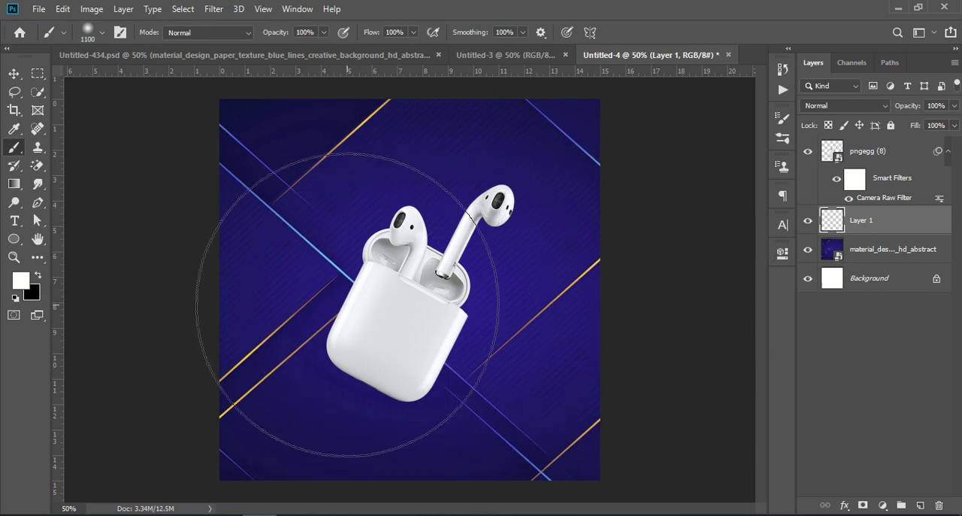
left_click(101, 33)
left_click_drag(159, 79, 150, 81)
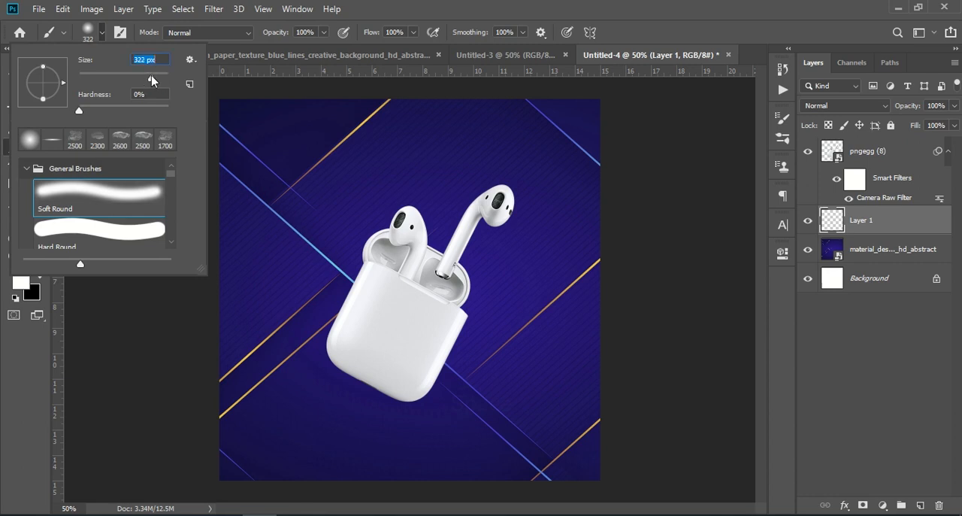
left_click(30, 372)
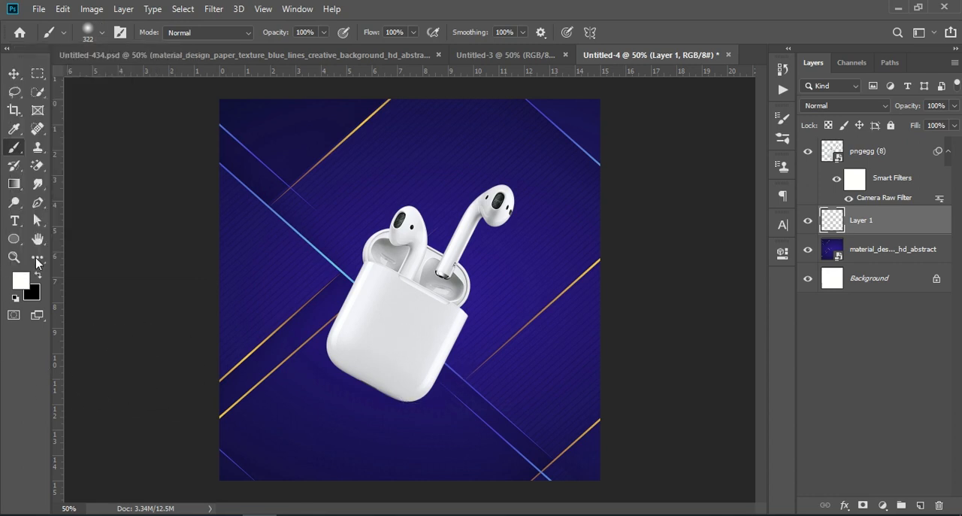
left_click(38, 277)
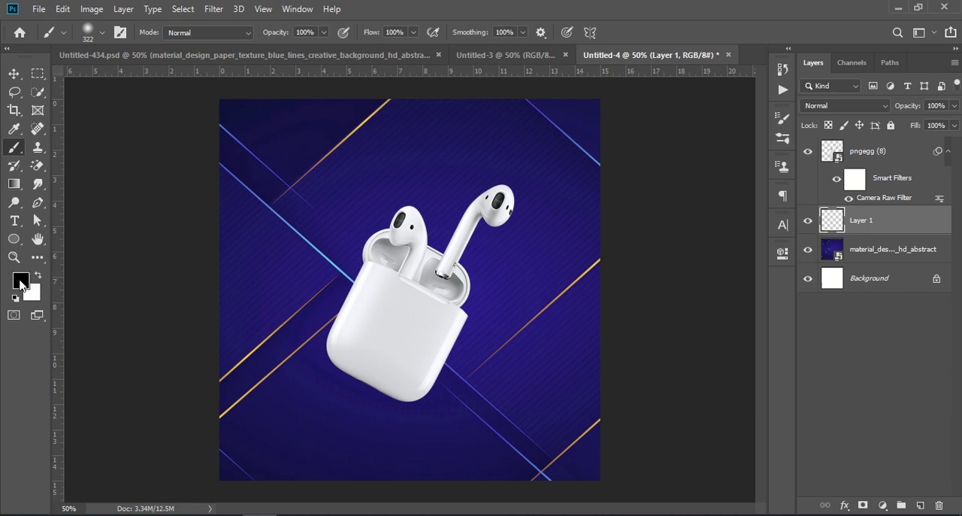
left_click(527, 309)
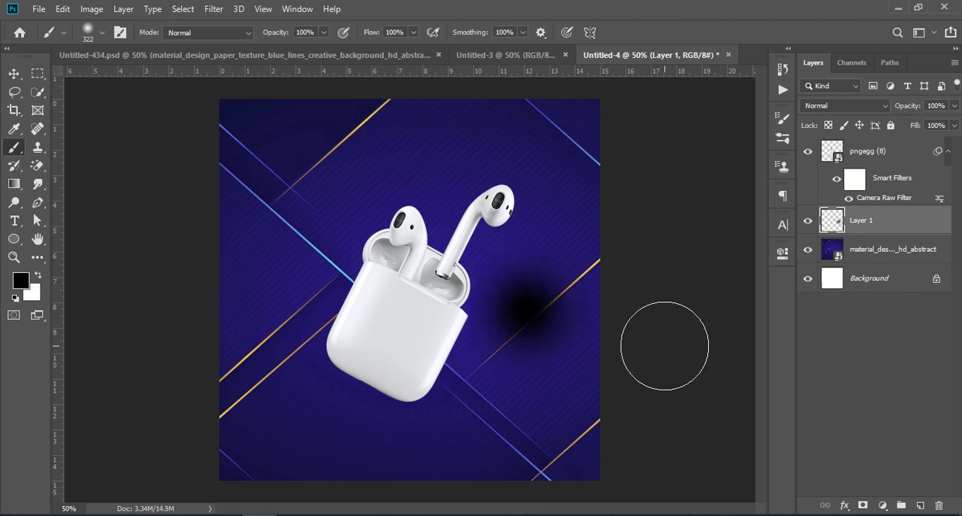
- Flatten the black dab to about 9.6% of its height and place it just below the earbuds case as a shadow
key("ctrl+t")
mouse_move(517, 402)
left_mouse_down()
mouse_move(507, 241)
mouse_move(522, 225)
mouse_move(525, 298)
mouse_move(462, 431)
mouse_move(410, 413)
mouse_move(424, 417)
left_mouse_up()
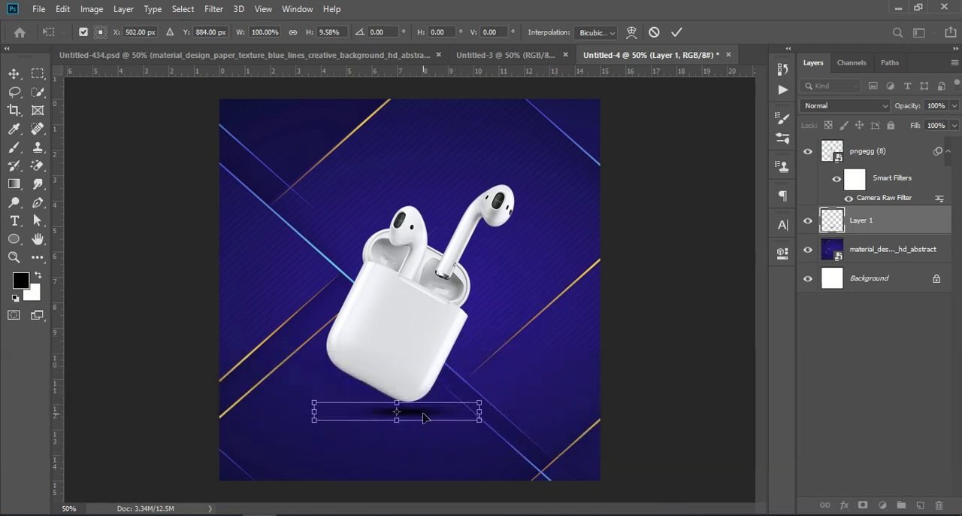
left_click(883, 386)
key("b")
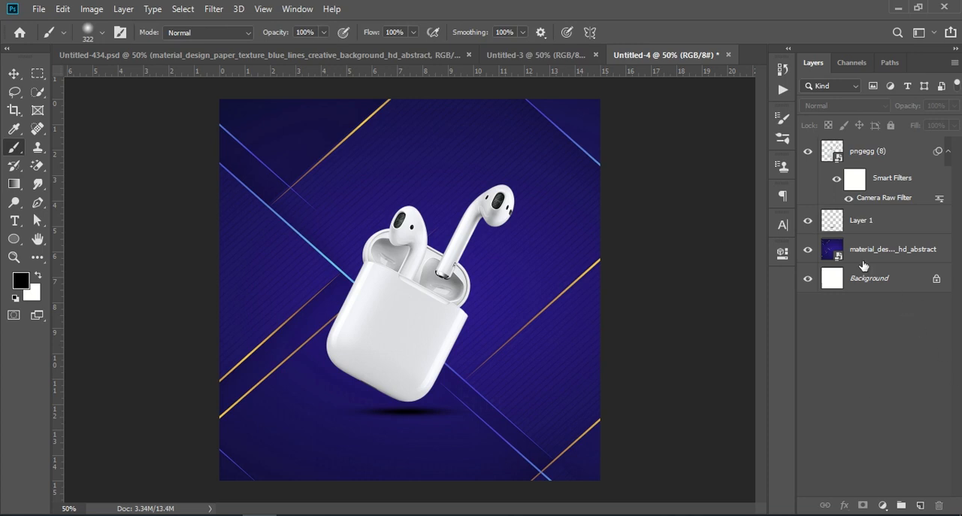
- Narrow the shadow on Layer 1 from both sides and nudge it to sit beneath the case's lowest corner
left_click(870, 222)
key("ctrl+t")
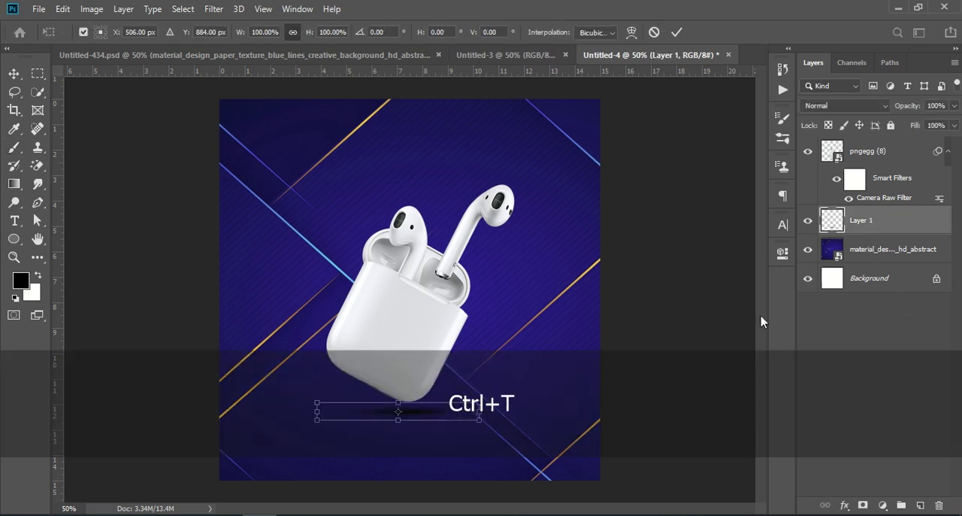
left_click_drag(479, 413, 465, 412)
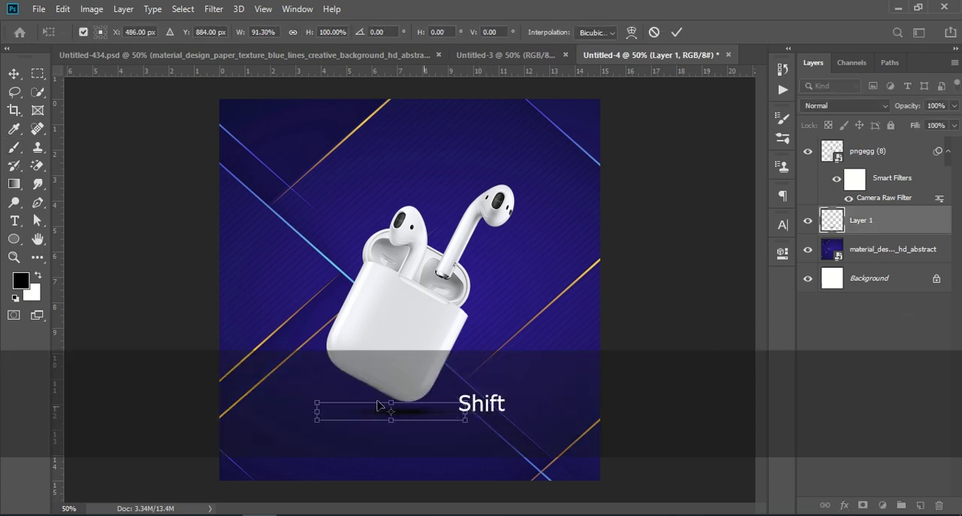
left_click_drag(316, 413, 332, 412)
left_click(890, 332)
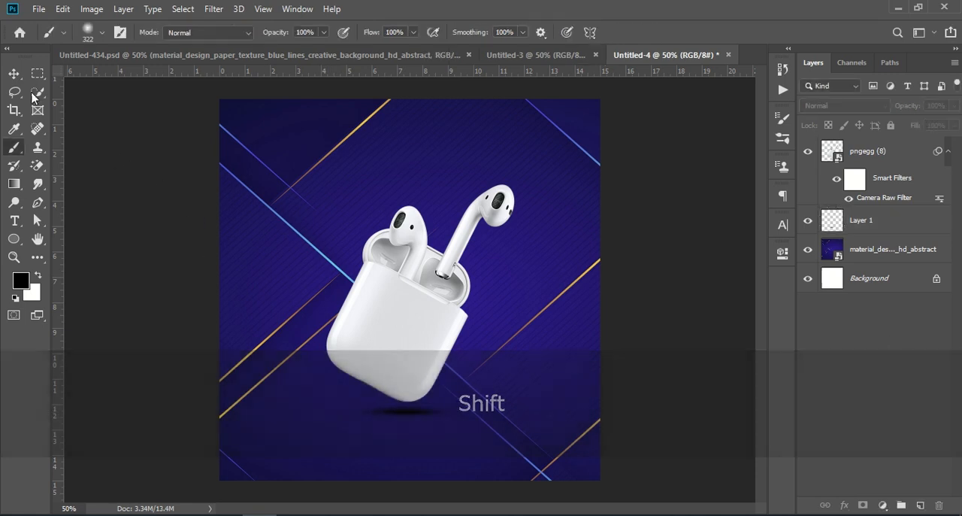
left_click(14, 73)
left_click_drag(418, 419, 422, 419)
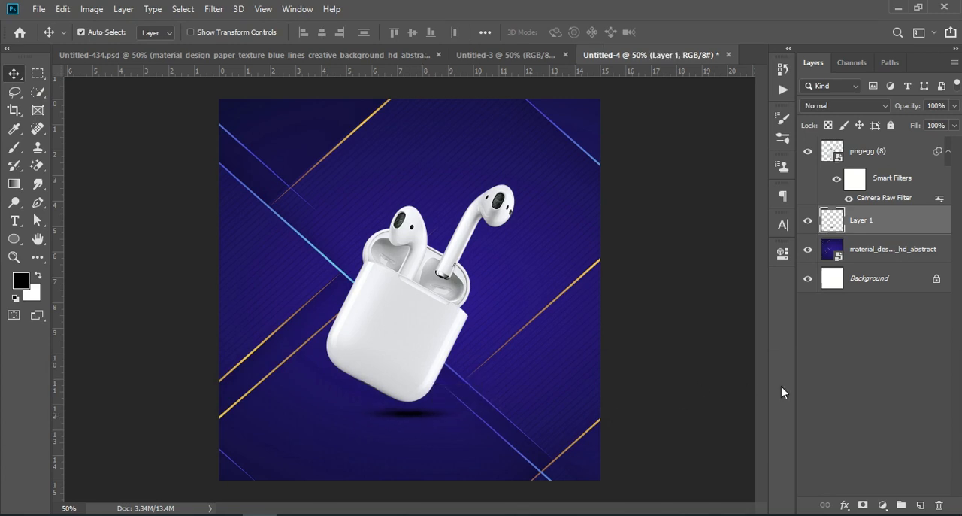
left_click(858, 370)
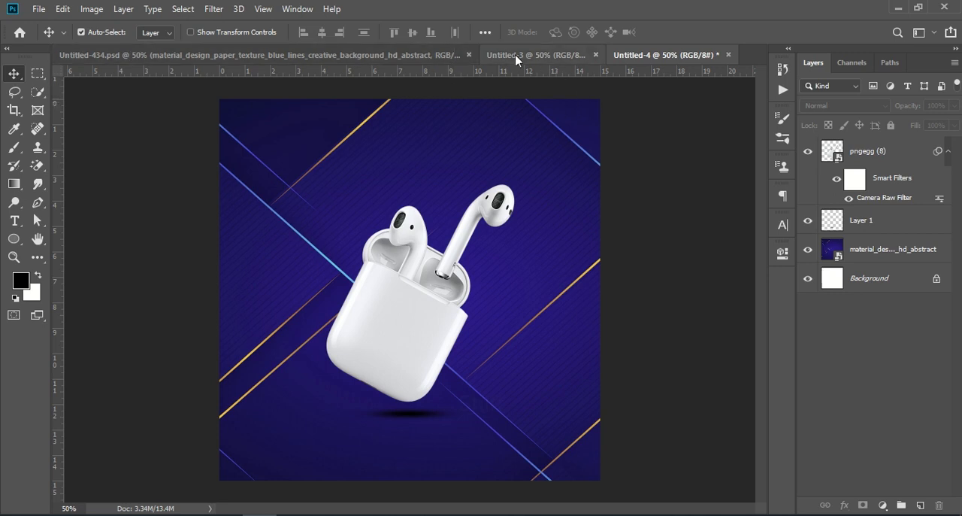
- In Untitled-434.psd, hide Layer 3 and toggle Group 1's visibility to check that it holds the headline text
left_click(328, 57)
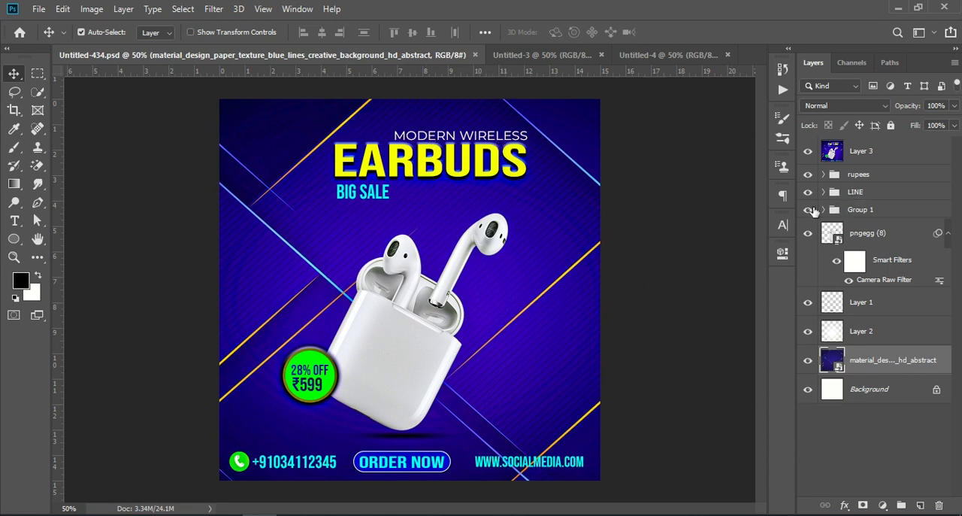
left_click(809, 210)
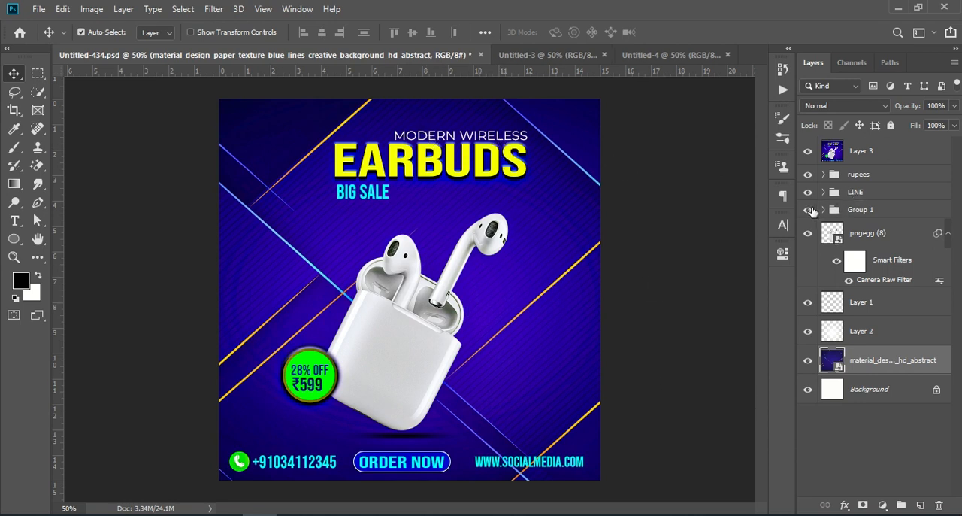
left_click(809, 157)
left_click(808, 211)
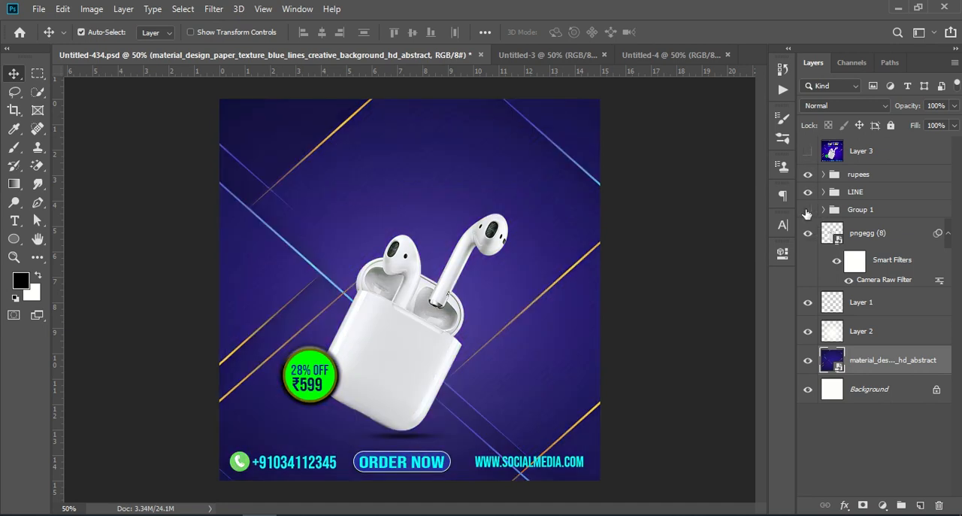
left_click(808, 211)
- Copy the headline text in Group 1 into Untitled-4 and position it above the earbuds, slightly right of centre
left_click(858, 209)
left_click_drag(857, 210, 436, 165)
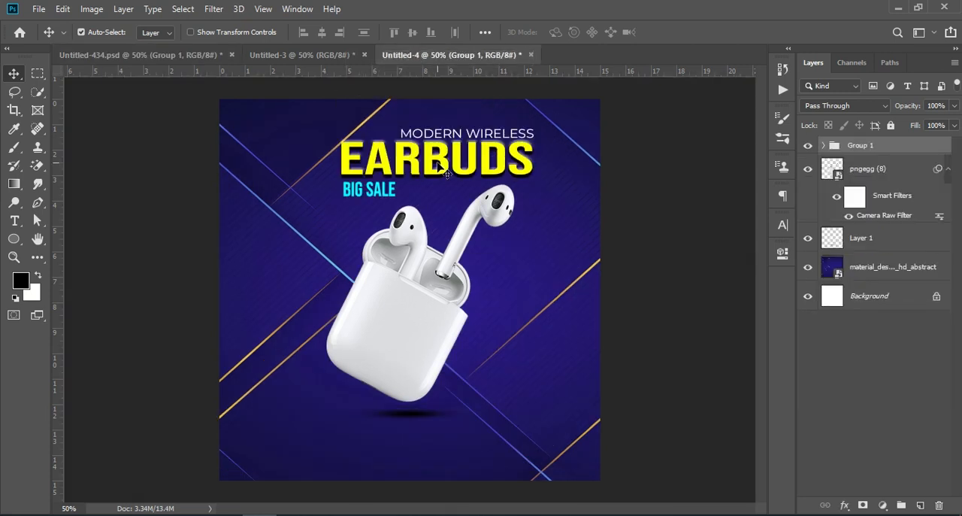
key("ctrl+t")
left_click_drag(462, 161, 474, 161)
left_click(894, 373)
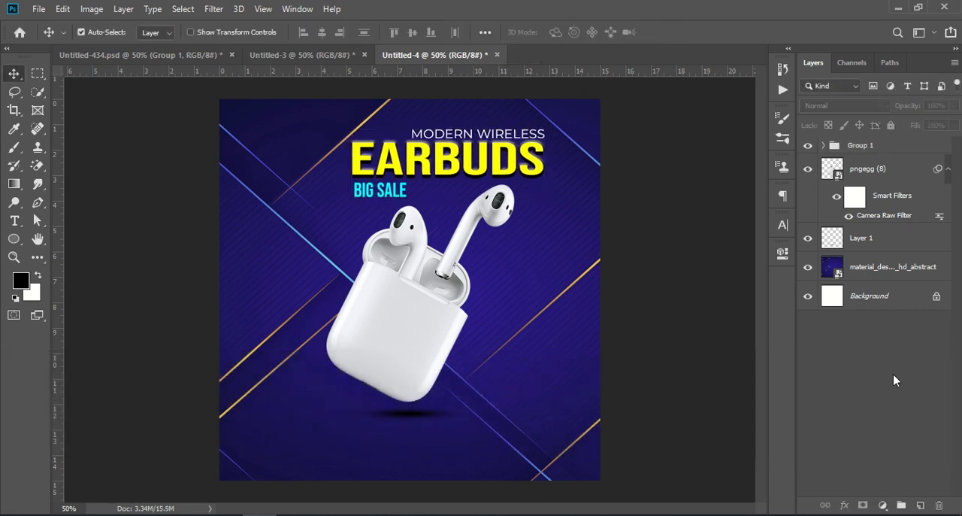
- Copy the rupees group from Untitled-434.psd into Untitled-4 and place the green price badge beside the earbuds case's lower left edge
left_click(151, 55)
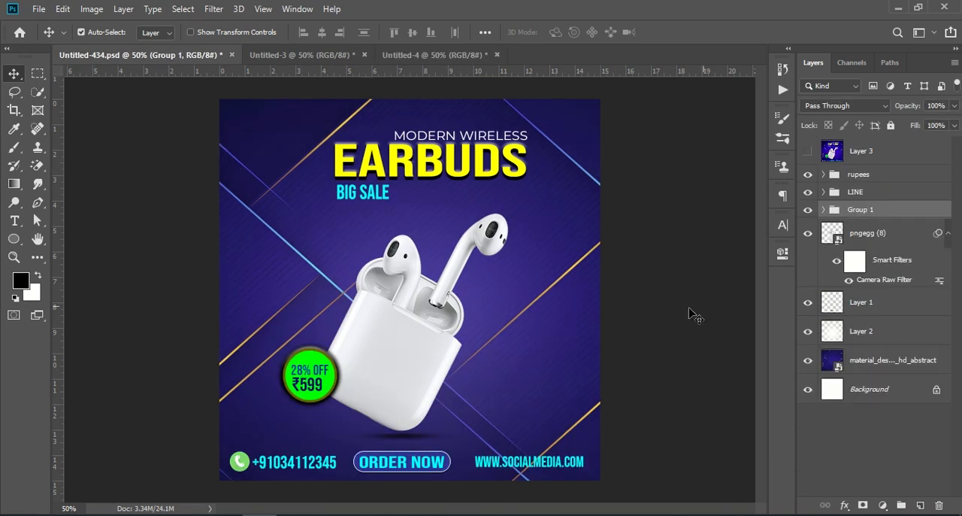
left_click(866, 176)
left_click(809, 175)
left_click(809, 175)
left_click_drag(898, 177, 335, 371)
key("ctrl+t")
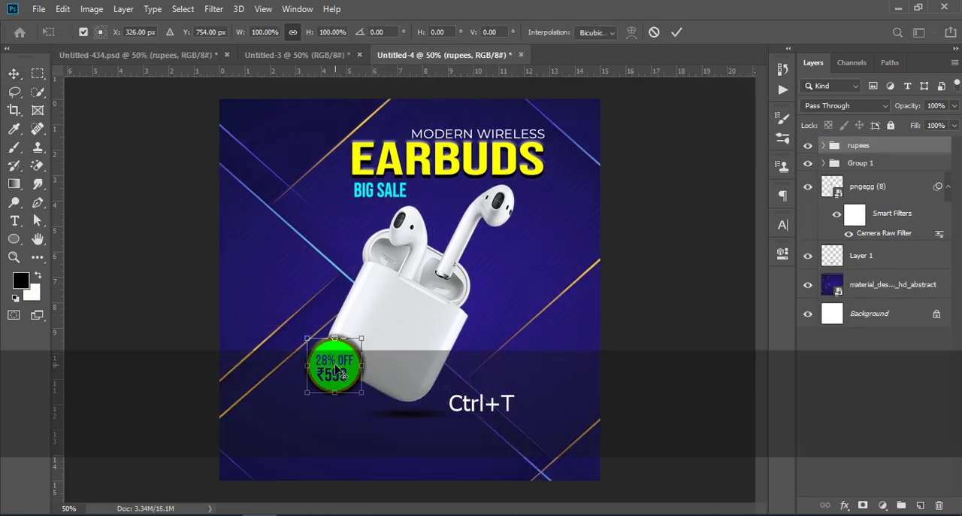
left_click_drag(324, 355, 311, 344)
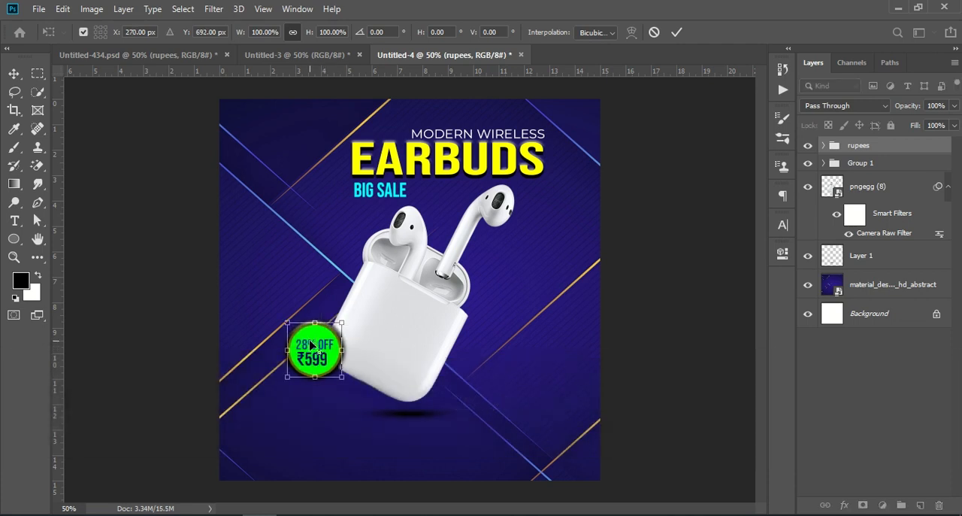
left_click(865, 377)
- Copy the LINE group with the contact details from Untitled-434.psd into Untitled-4 and fit it along the poster's bottom edge
left_click(168, 59)
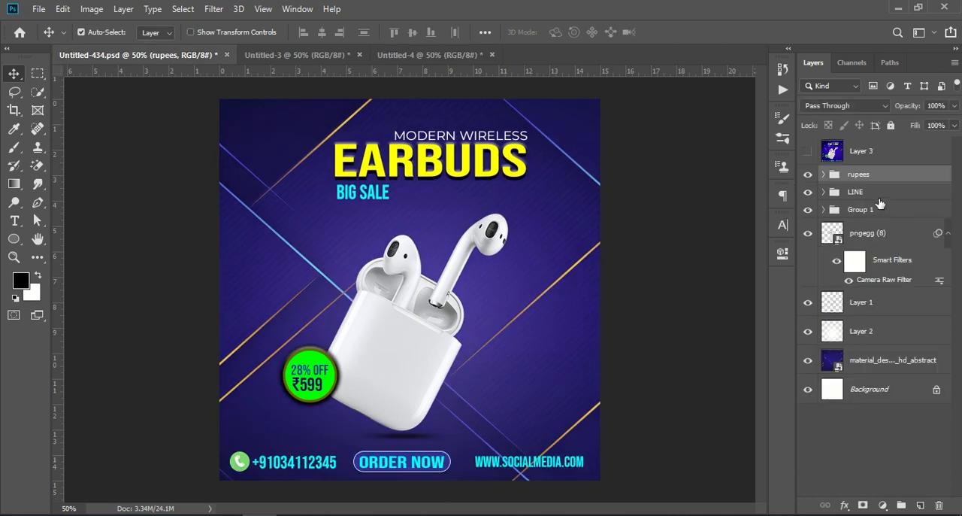
left_click(868, 210)
left_click(808, 210)
left_click(808, 209)
left_click(808, 192)
left_click(808, 192)
left_click_drag(861, 192, 445, 467)
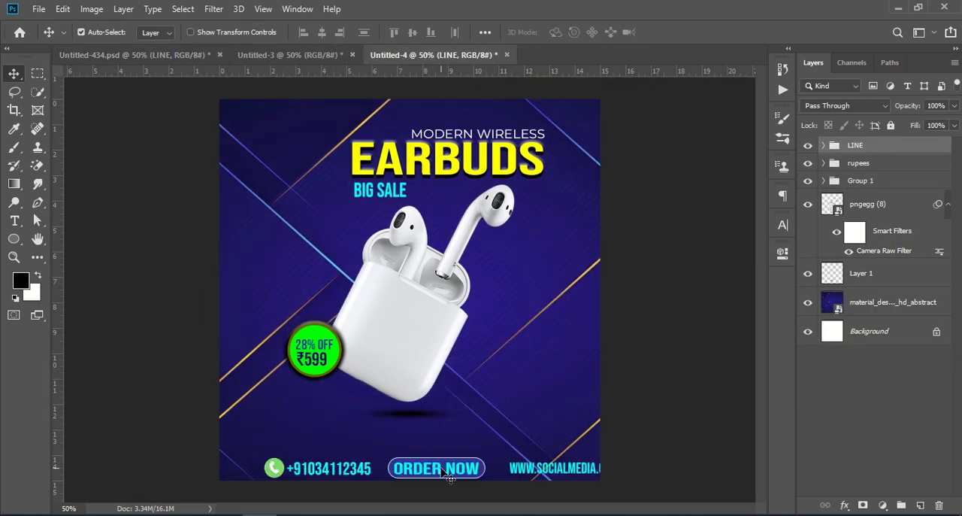
key("ctrl+t")
left_click_drag(511, 470, 479, 462)
left_click(880, 433)
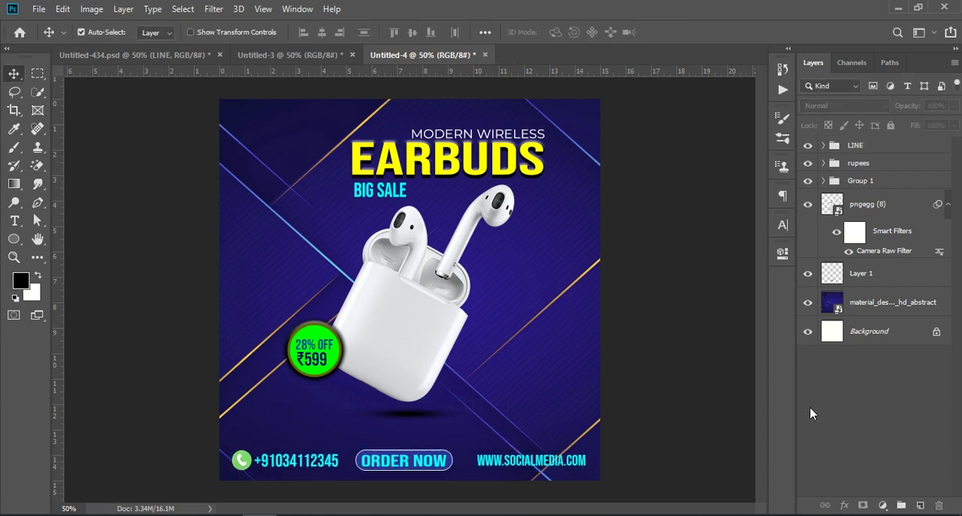
- Move the earbuds and their shadow on Layer 1 together down by about 0.47 in
left_click(857, 203)
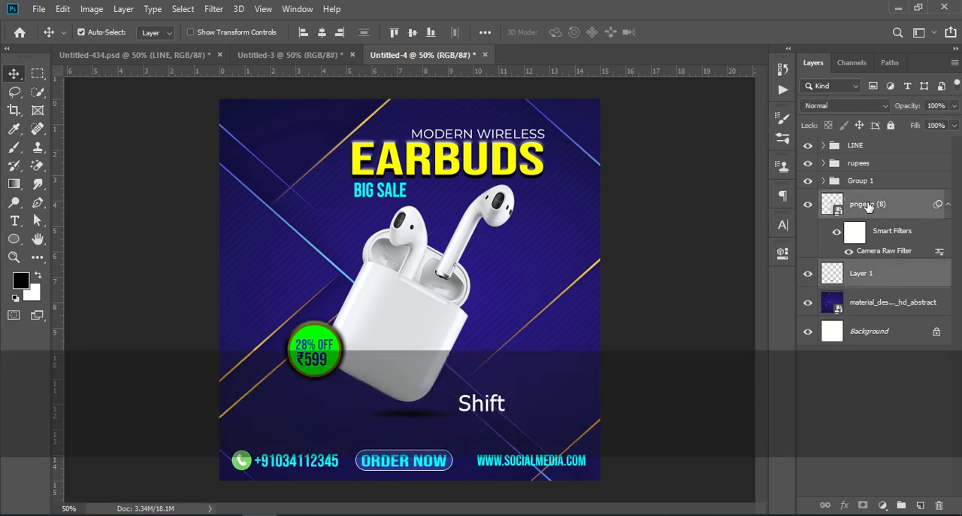
key("ctrl+t")
left_click(494, 215)
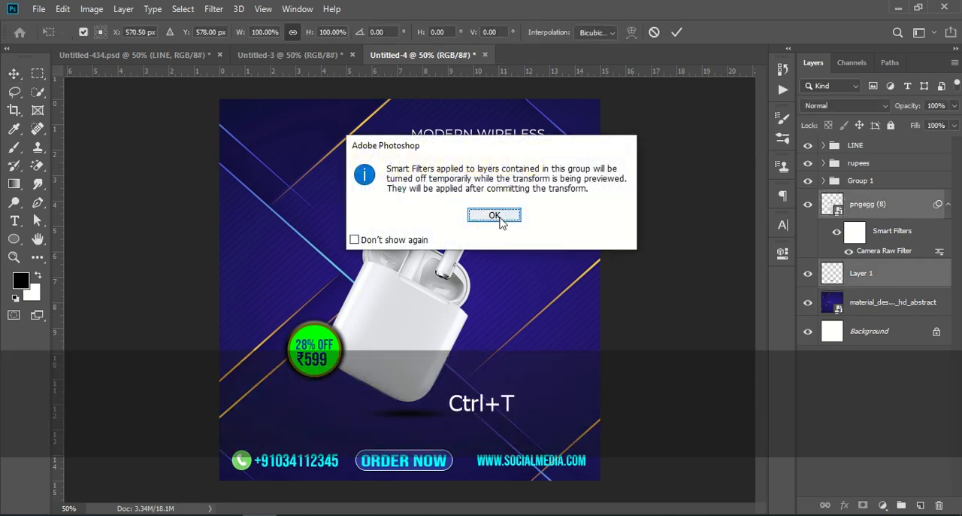
left_click_drag(403, 298, 406, 310)
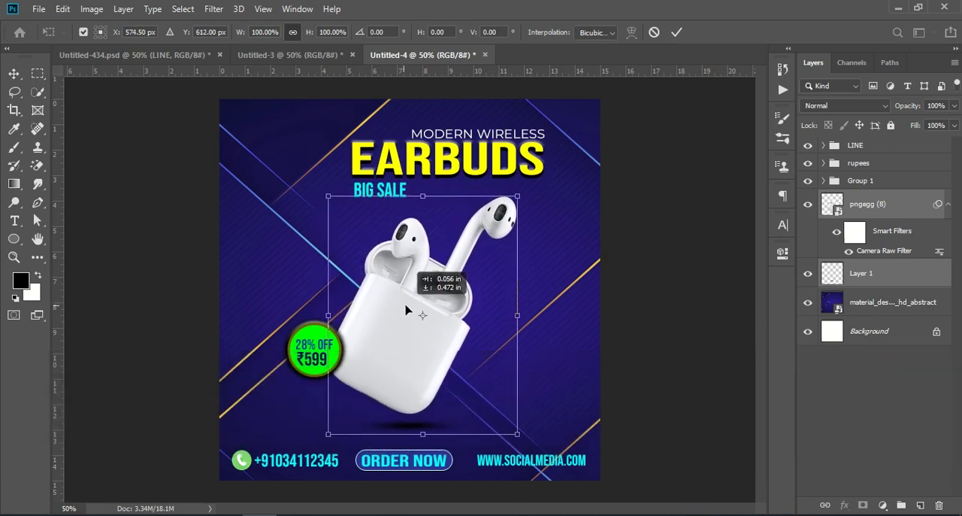
left_click(846, 384)
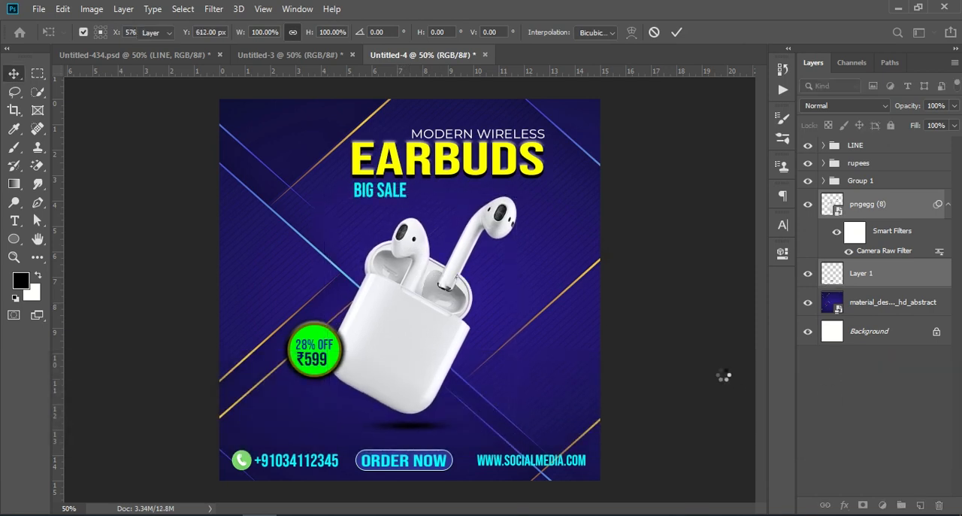
- Nudge the rupees group slightly up and to the right so the price badge overlaps the case's edge
left_click(866, 170)
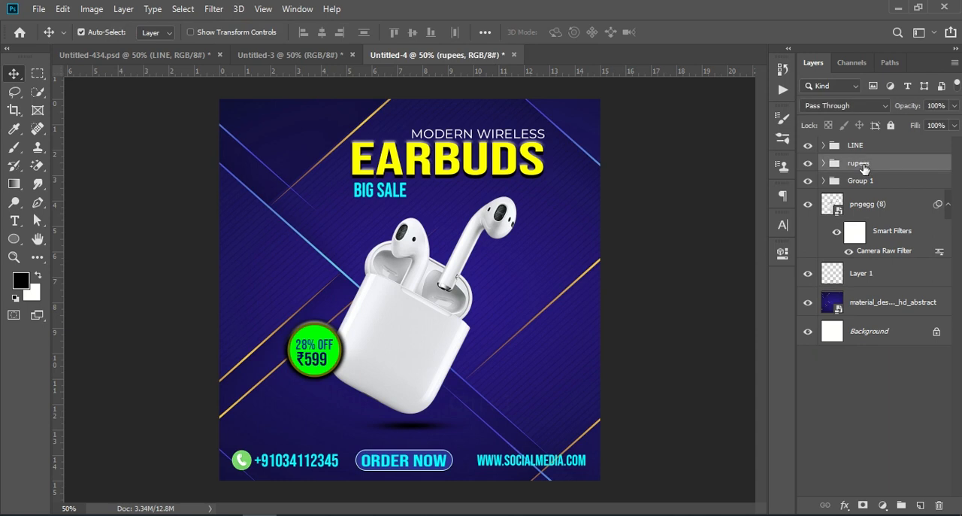
key("ctrl")
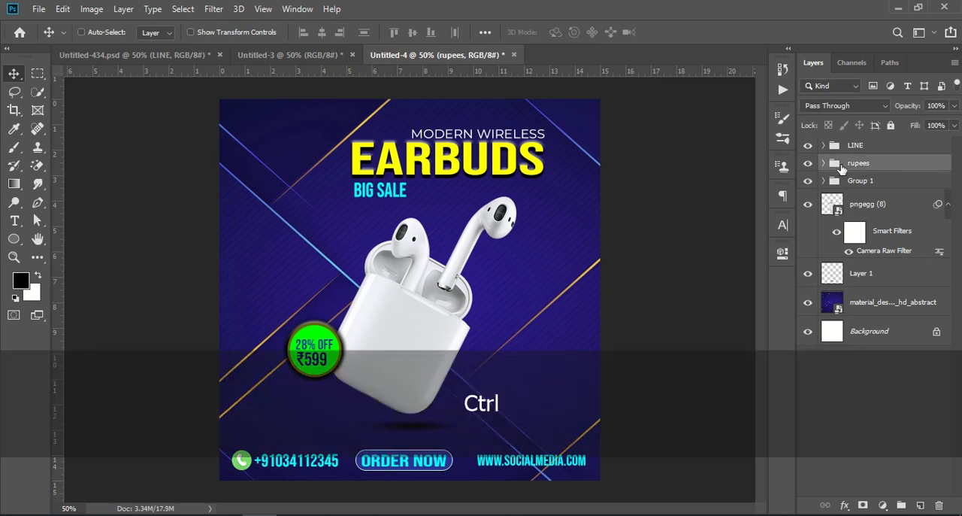
key("ctrl+t")
left_click_drag(325, 355, 331, 346)
left_click(838, 386)
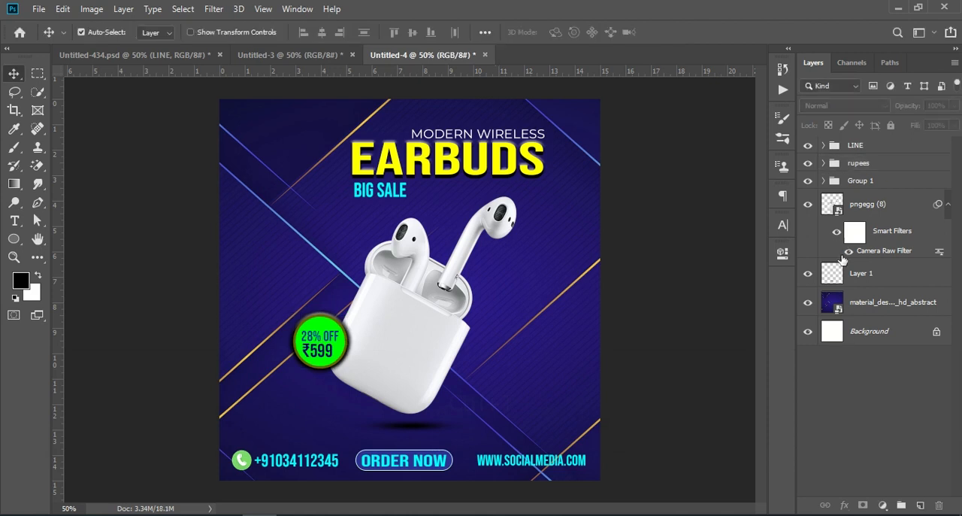
- On a new layer above the earbuds, paint one soft white dab with a 900 px brush centred on the case
left_click(872, 274)
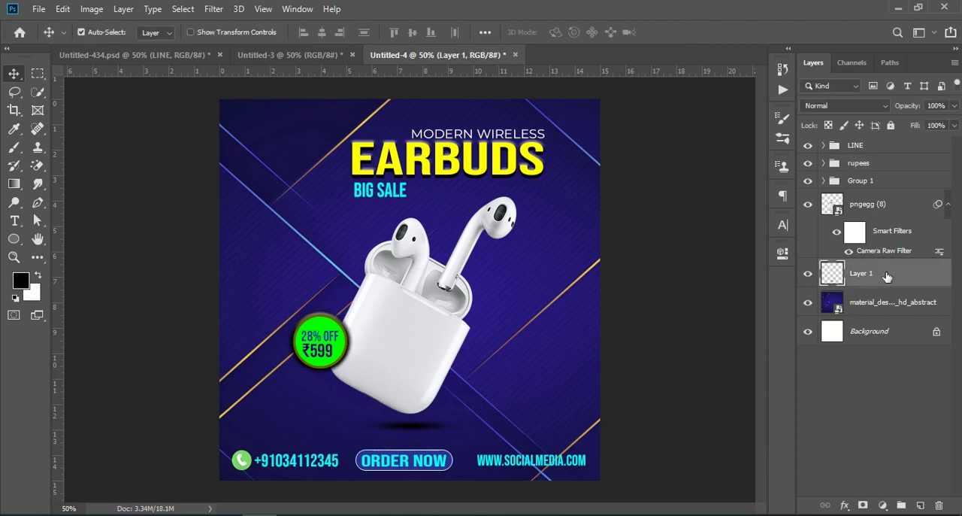
left_click(809, 205)
left_click(808, 204)
left_click(921, 210)
left_click(920, 505)
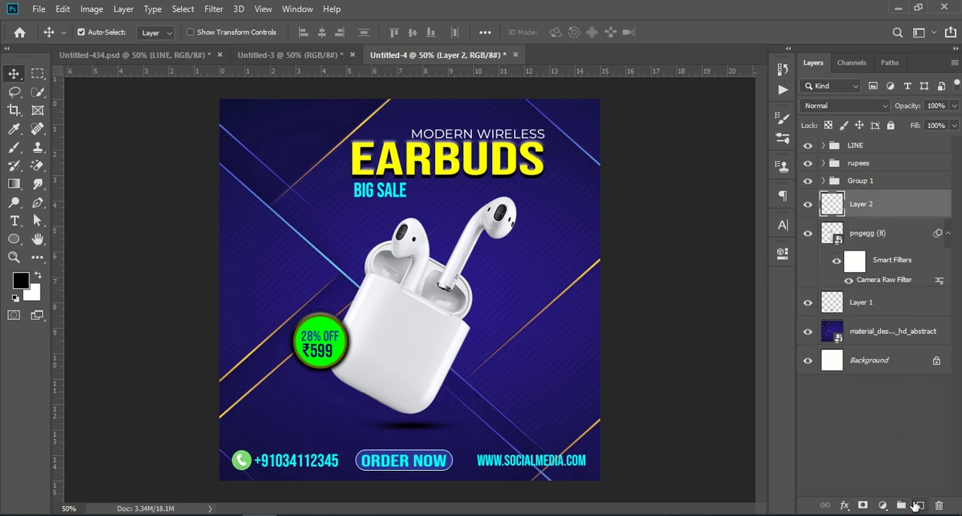
left_click(13, 148)
left_click(38, 276)
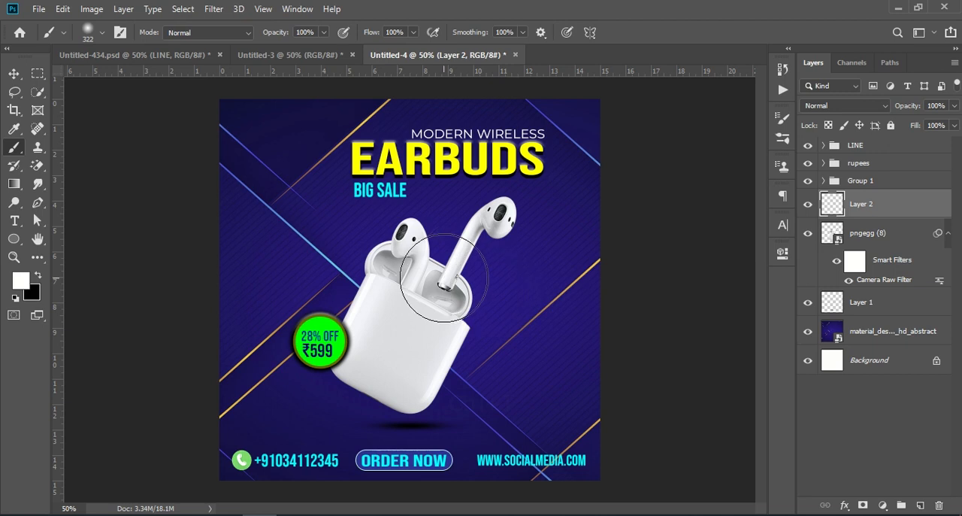
key("bracketright")
key("bracketright")
key("bracketright")
key("bracketright")
key("bracketright")
key("bracketright")
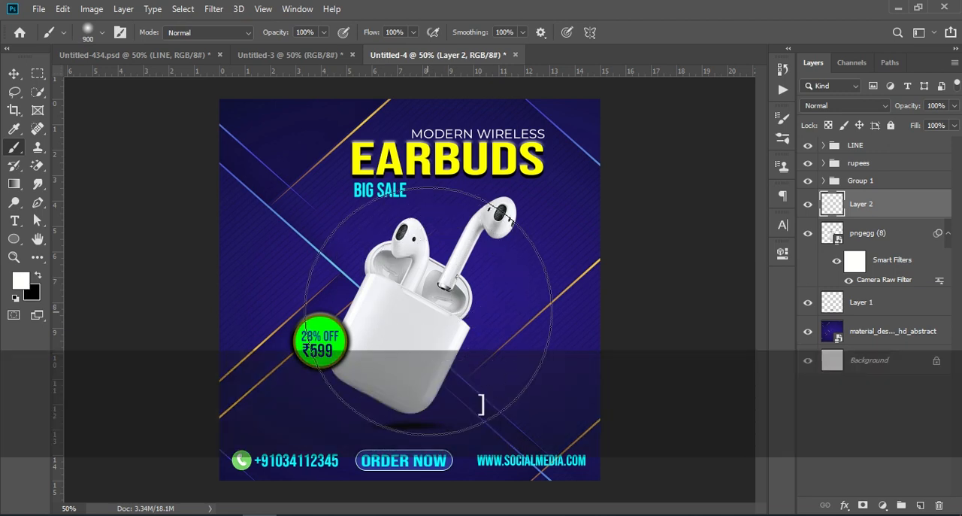
left_click(426, 316)
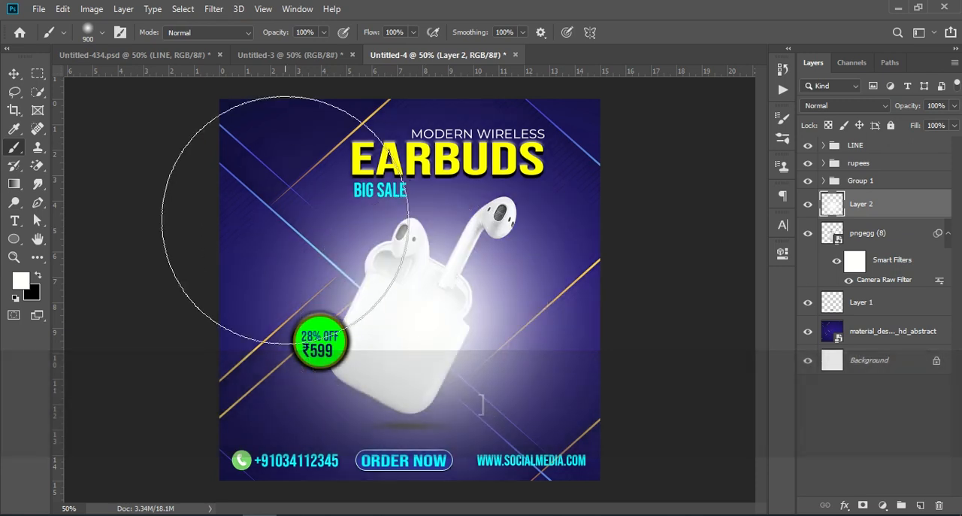
- Move the white glow on Layer 2 beneath the earbuds layer and lower its opacity to 46%
left_click_drag(894, 215, 866, 295)
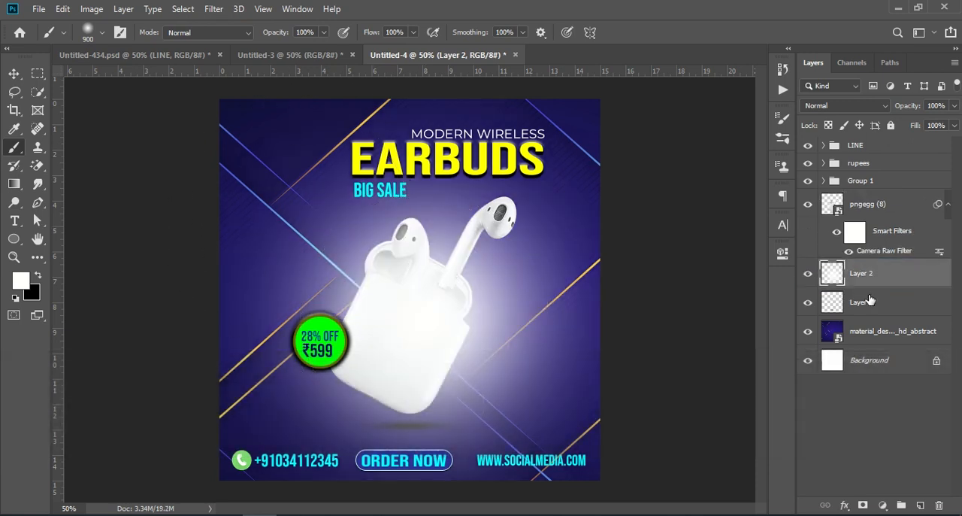
left_click_drag(908, 106, 871, 110)
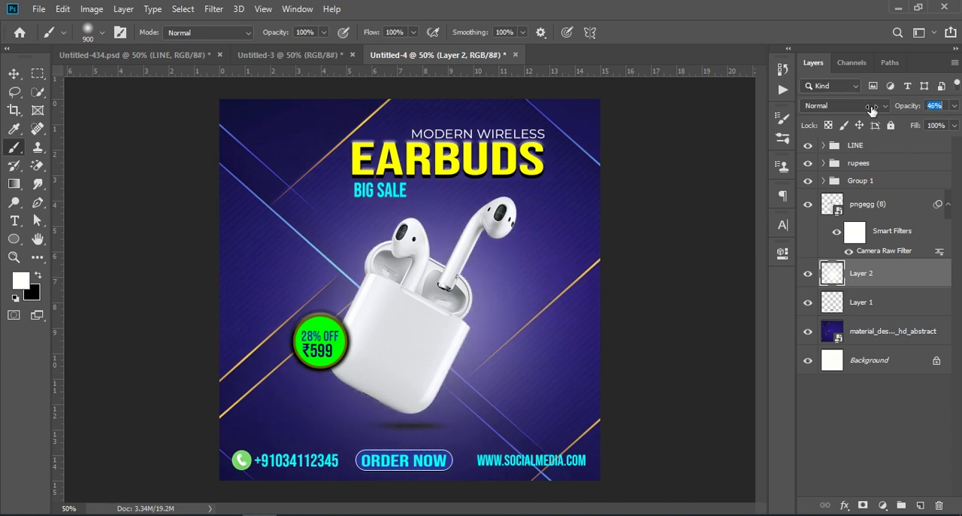
- Scale the Layer 2 glow up to about 106%, shift it slightly left, and reduce its opacity to 29%
key("ctrl+t")
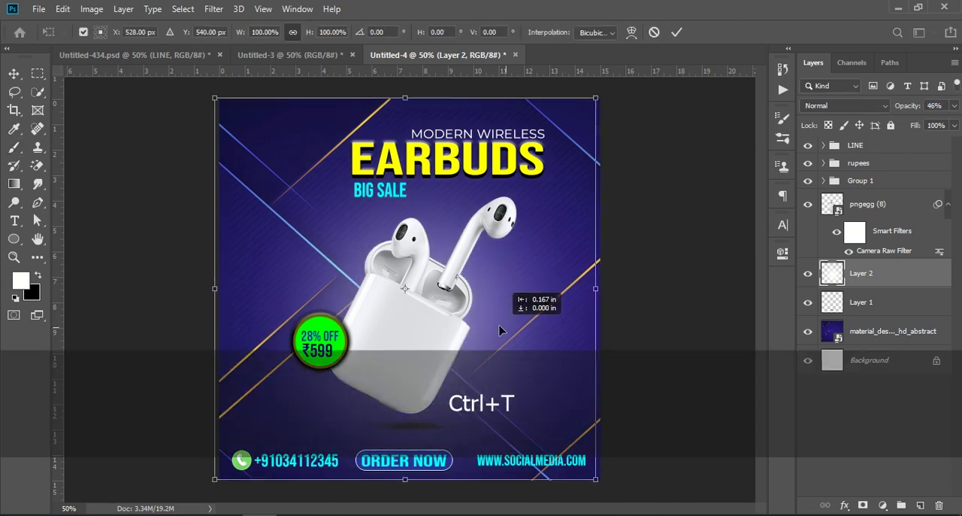
left_click_drag(595, 288, 562, 296)
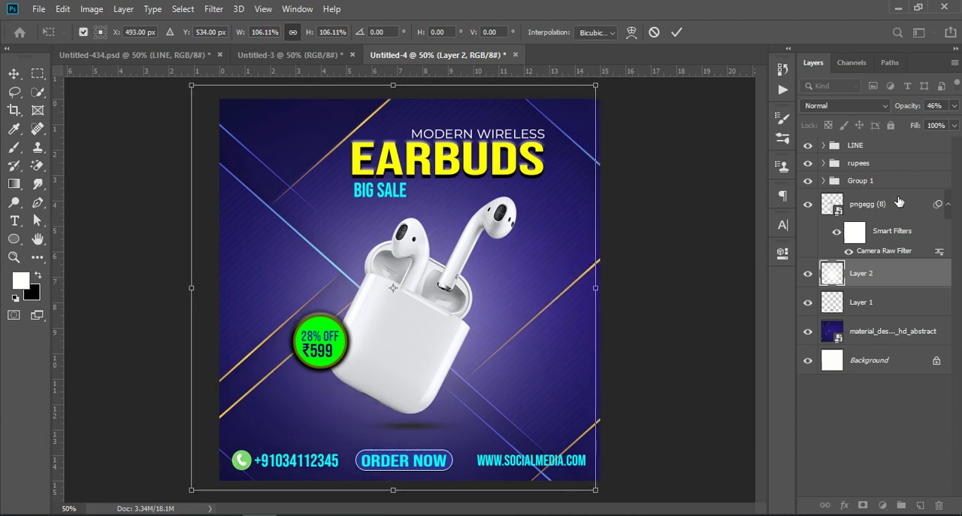
left_click_drag(906, 110, 891, 109)
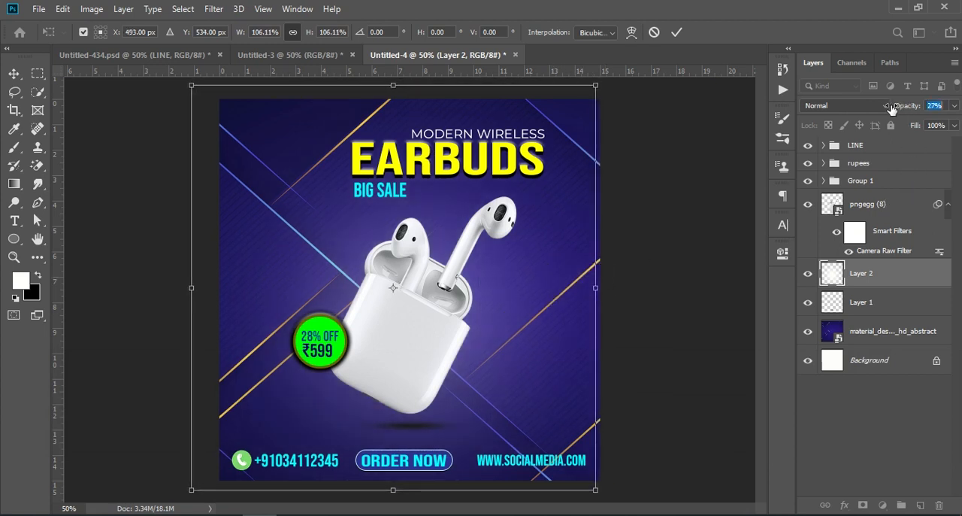
- Toggle Layer 2's visibility to compare the poster with and without the white glow
left_click(808, 273)
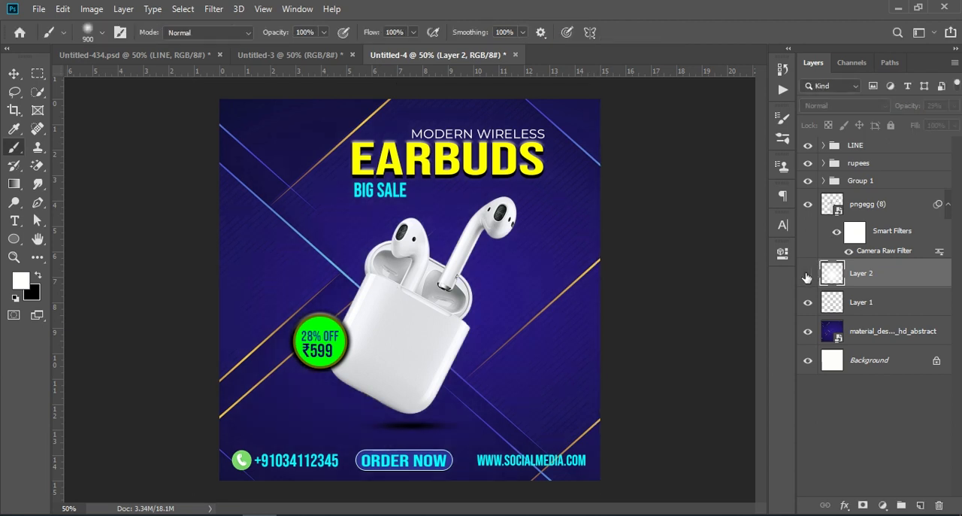
left_click(808, 273)
left_click(808, 273)
left_click(808, 273)
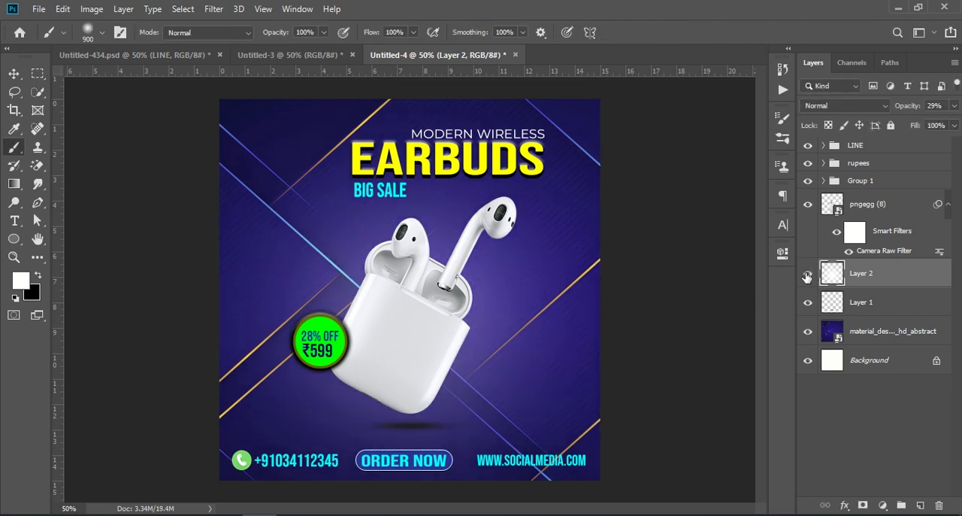
- Stamp all visible layers into a new layer above the LINE group and open it in the Camera Raw Filter
left_click(878, 147)
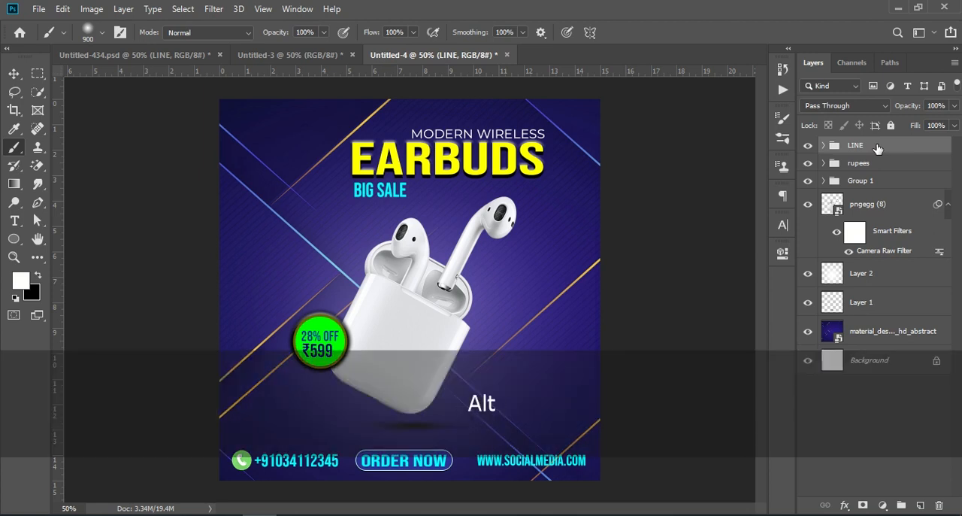
key("ctrl+shift+alt+e")
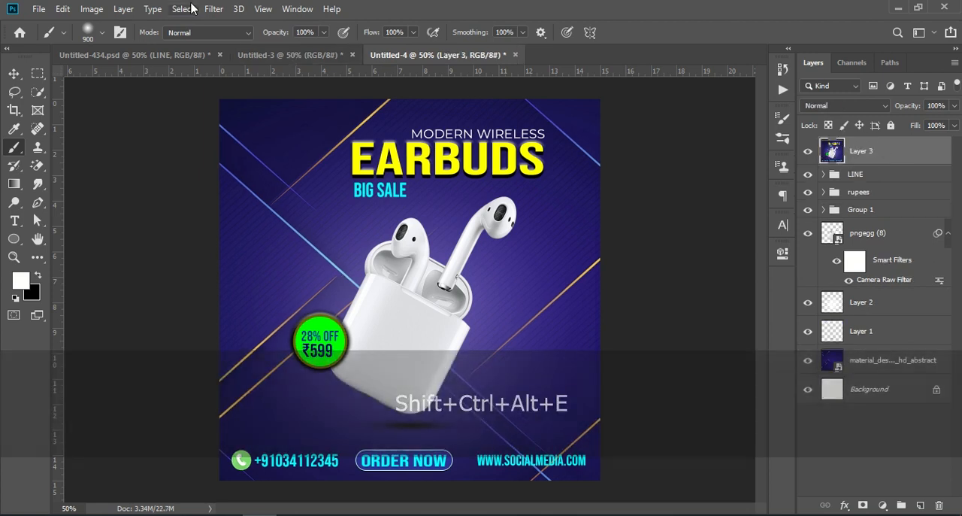
left_click(236, 9)
mouse_move(123, 9)
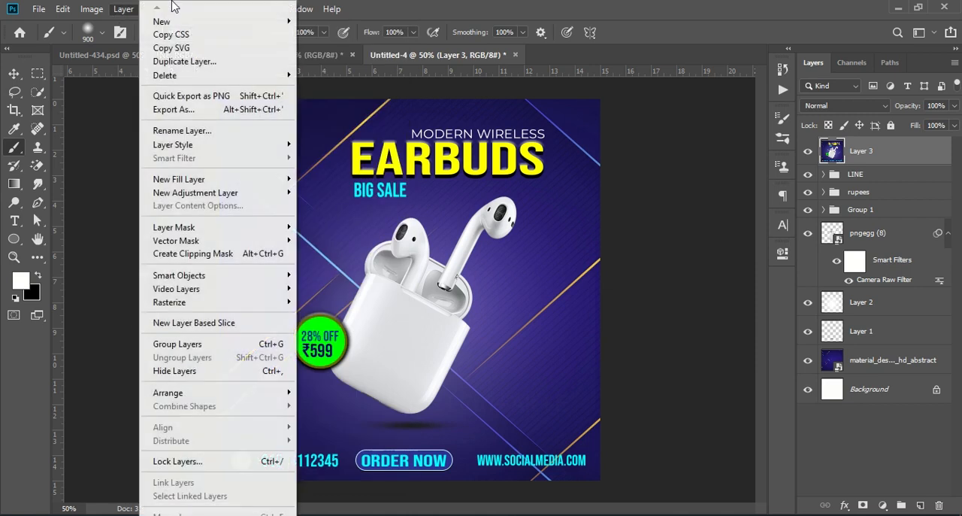
left_click(84, 120)
left_click(214, 9)
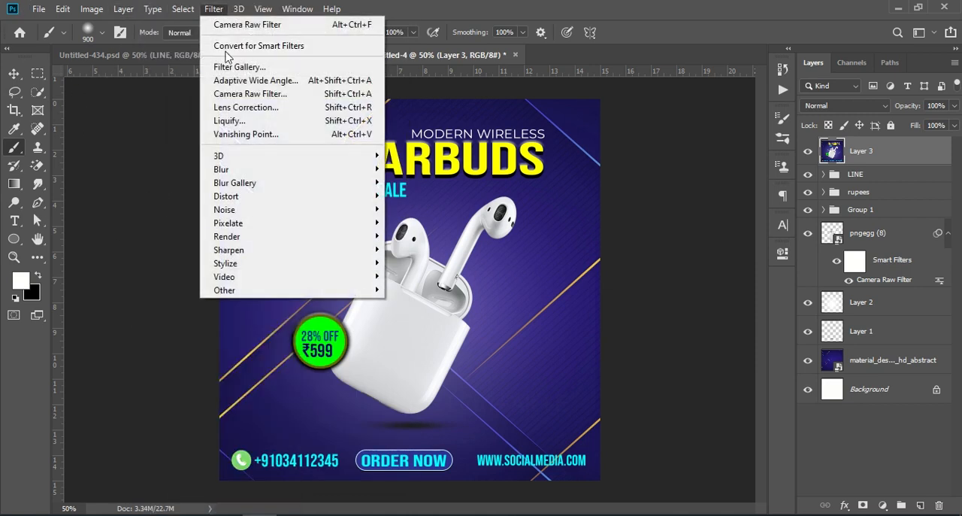
left_click(299, 103)
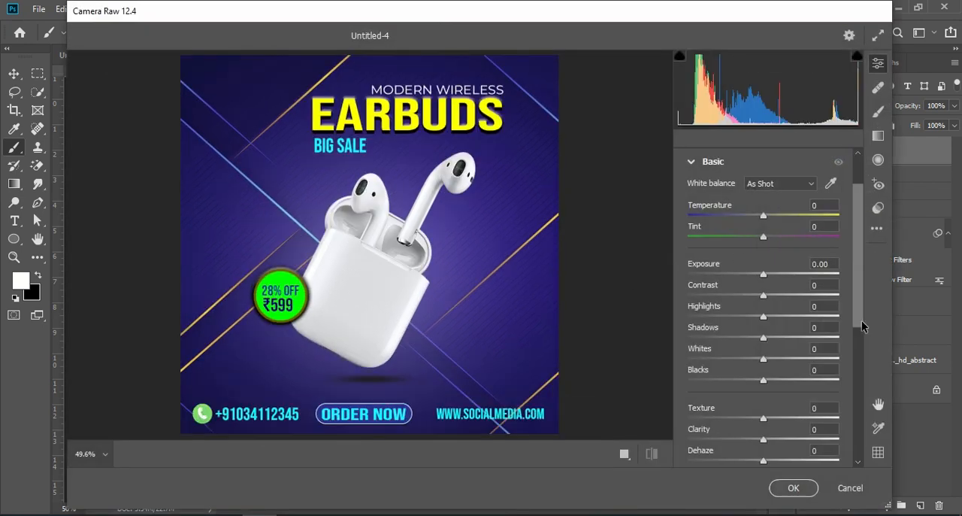
- Adjust the poster's tones with Contrast +22, Highlights -2, Shadows 0, Whites -19 and Blacks 0
left_click_drag(764, 296, 768, 359)
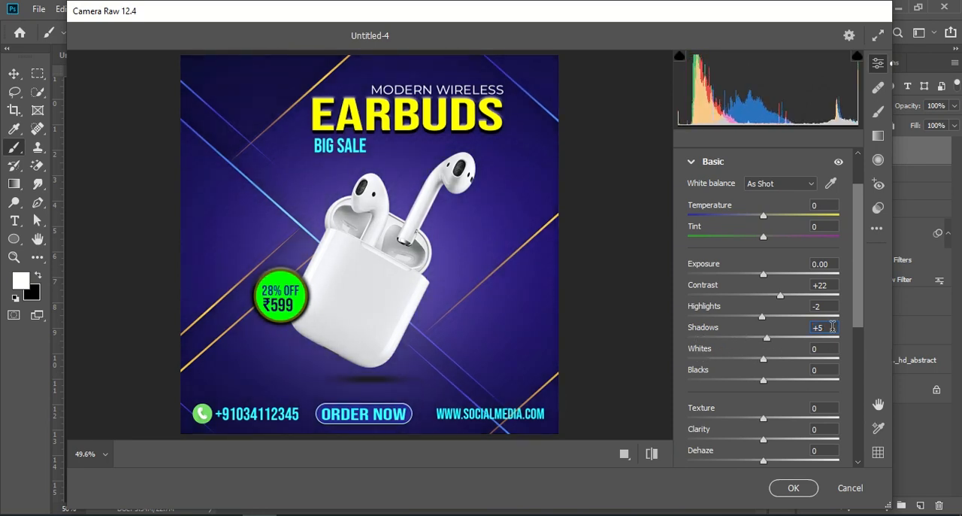
type("0")
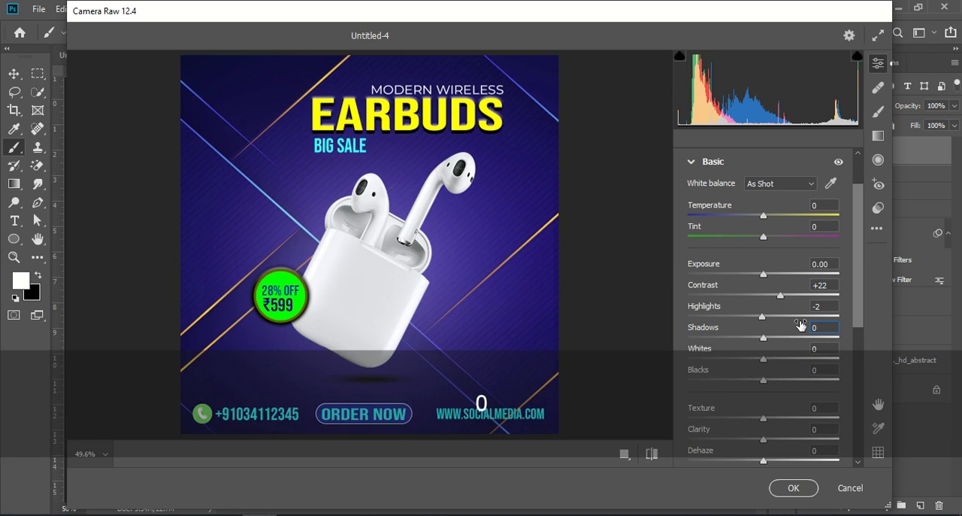
mouse_move(767, 364)
left_mouse_down()
mouse_move(745, 361)
mouse_move(777, 364)
mouse_move(752, 366)
left_mouse_up()
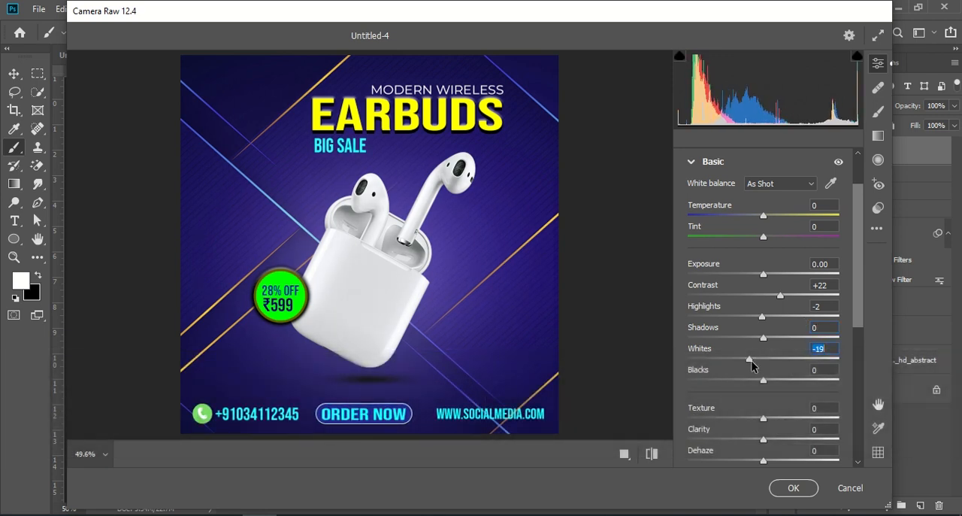
left_click_drag(762, 378, 785, 376)
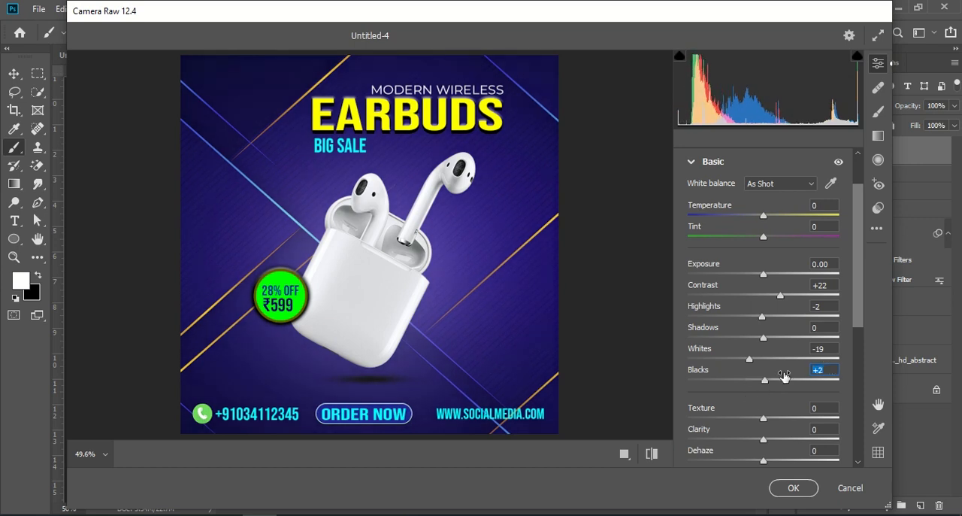
type("0")
- Set Texture to +46, Clarity to +35, Dehaze to +21, Vibrance to +27 and Saturation to +21
left_click_drag(764, 418, 799, 420)
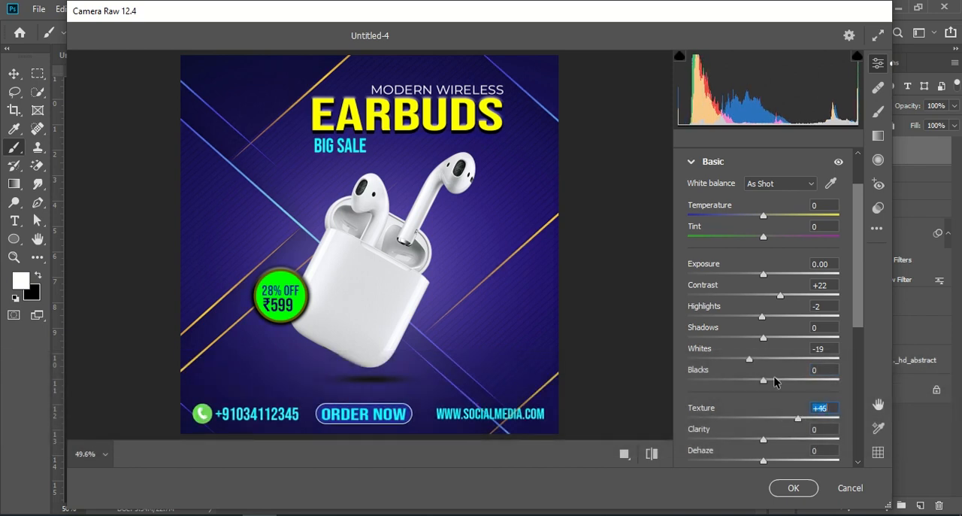
scroll(789, 406, "down", 2)
left_click_drag(767, 379, 780, 397)
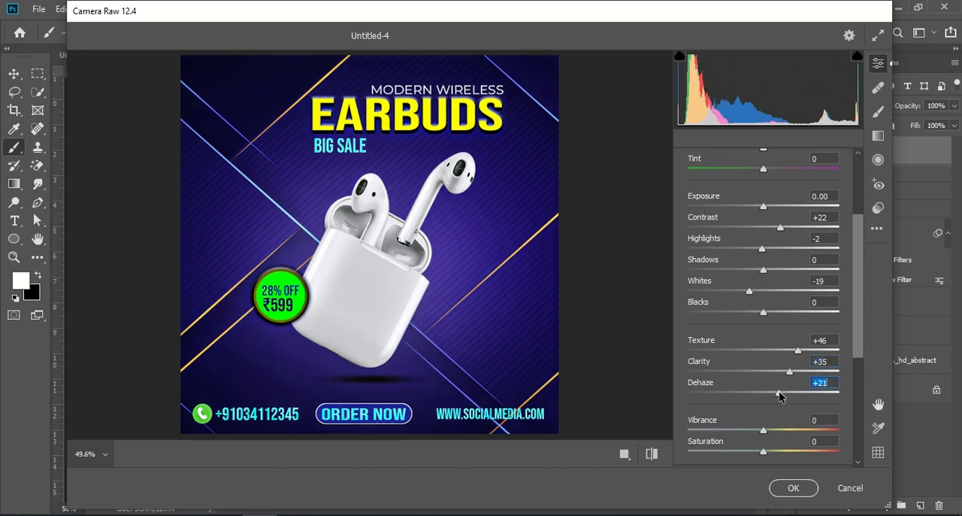
left_click_drag(764, 431, 782, 452)
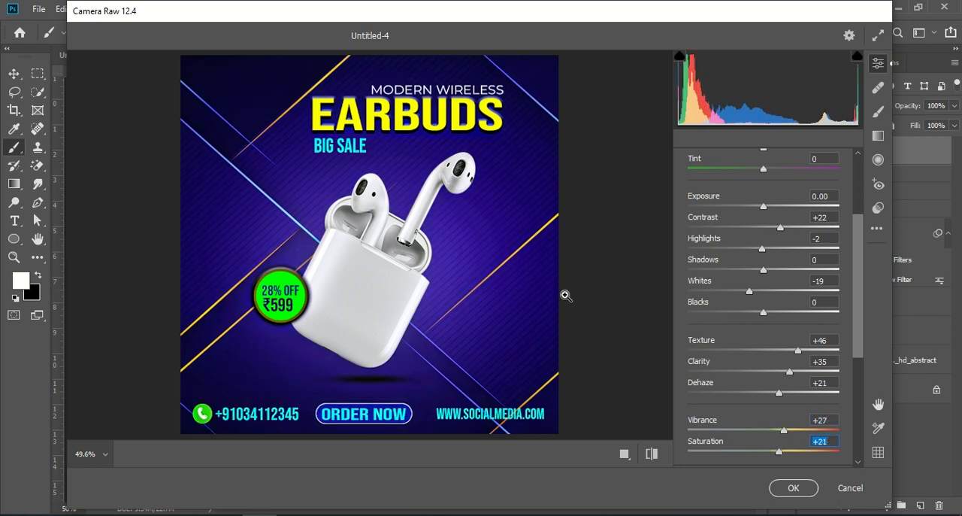
- Refine the tones to Contrast +52, Highlights -7 and Shadows +21, and apply the Camera Raw adjustments to the stamped layer
scroll(770, 316, "up", 2)
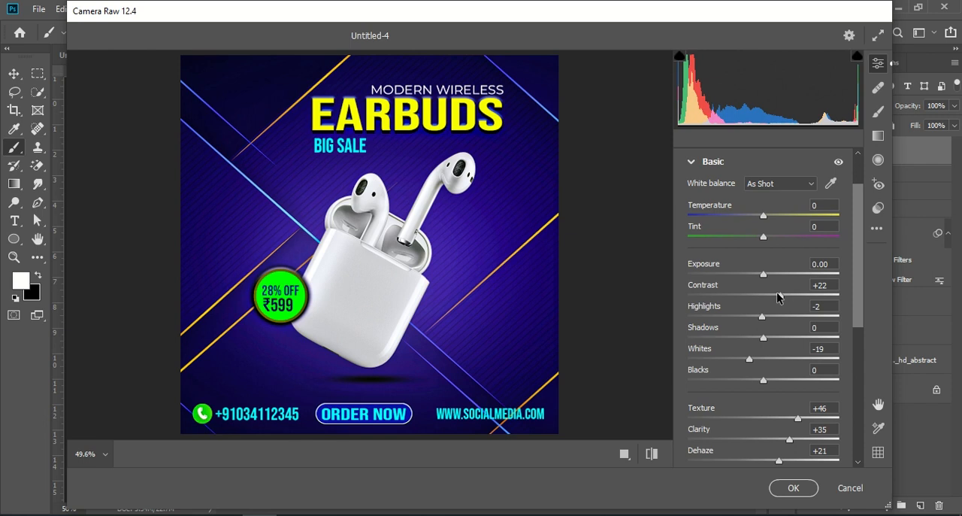
left_click_drag(779, 298, 783, 340)
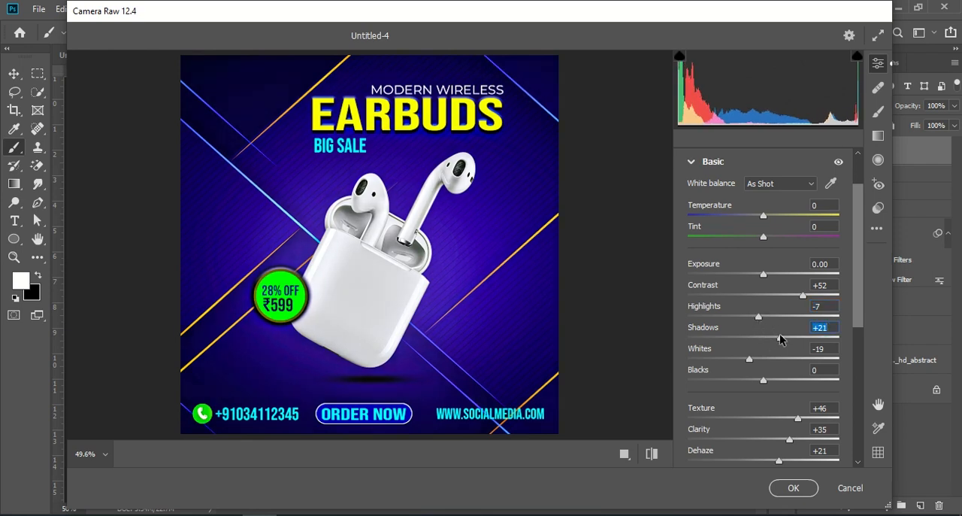
left_click(807, 492)
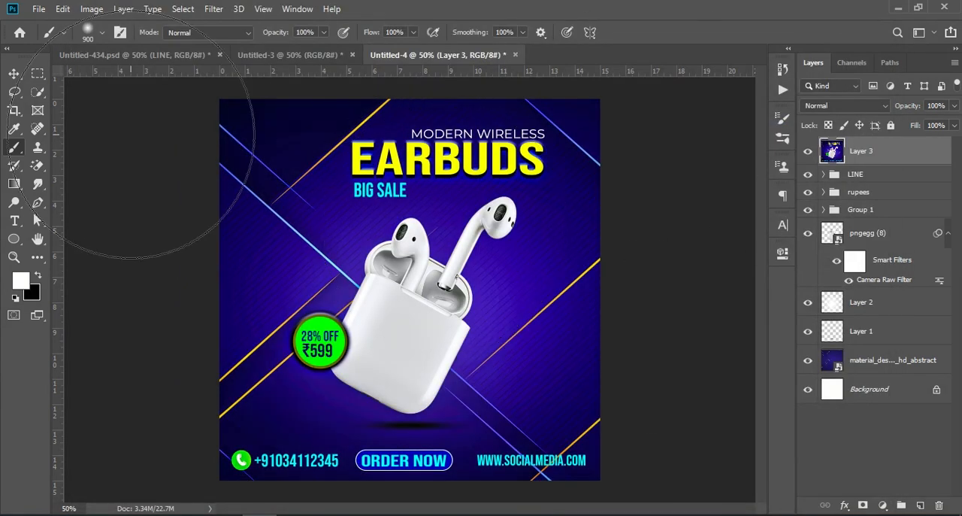
- Switch to the Move tool and toggle Layer 3's visibility to compare the poster with and without the Camera Raw adjustments
left_click(13, 73)
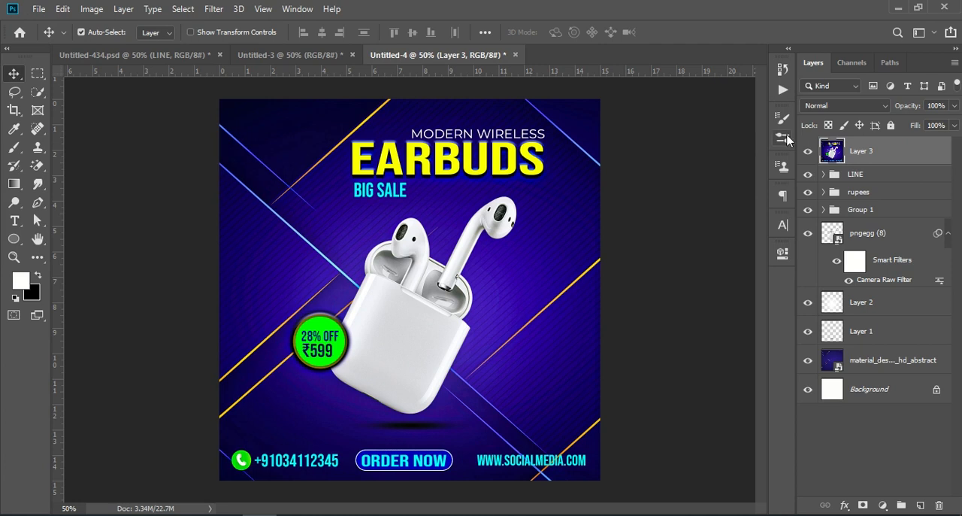
left_click(807, 151)
left_click(808, 152)
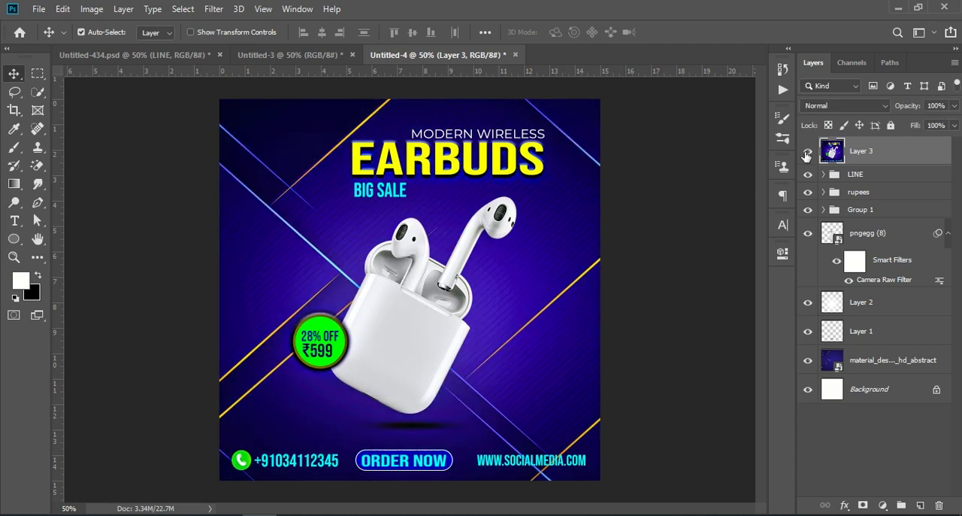